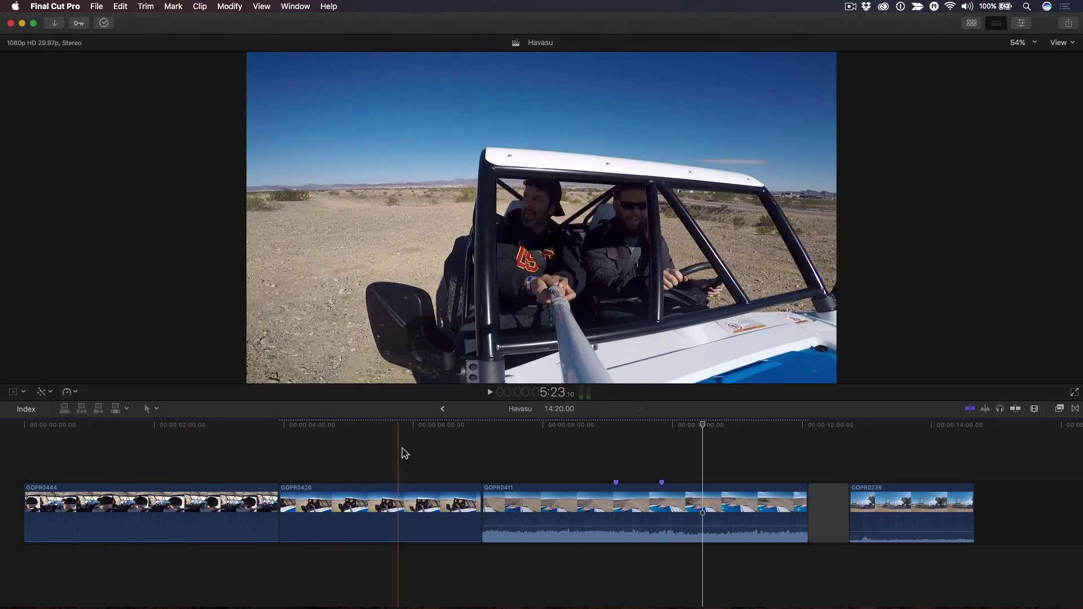
# - Play the GOPR0411 clip from its start to review the shaky off-road footage
pyautogui.press('Up')
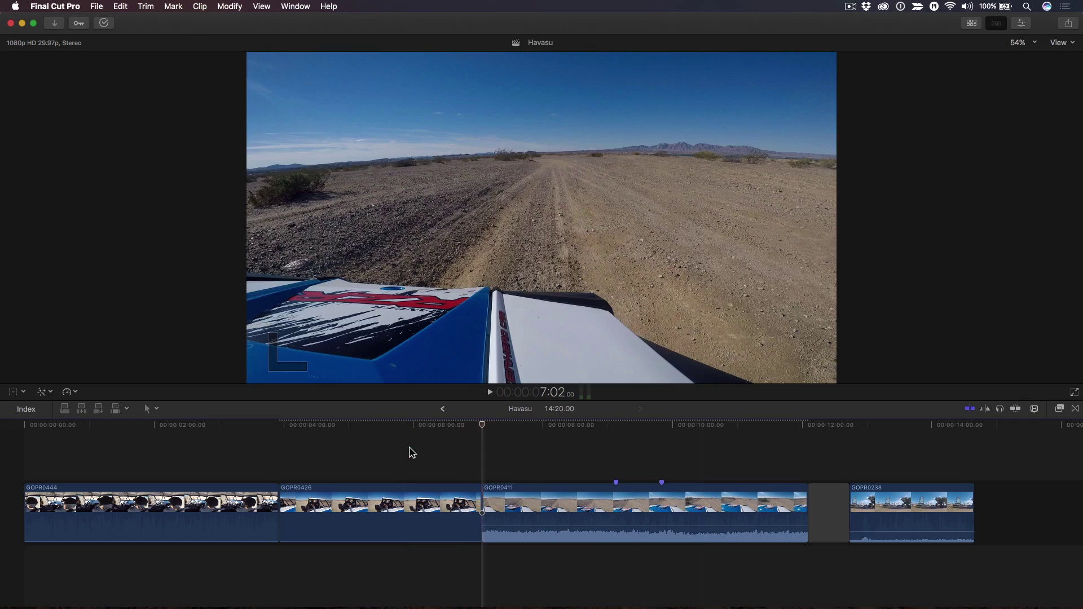
pyautogui.press('space')
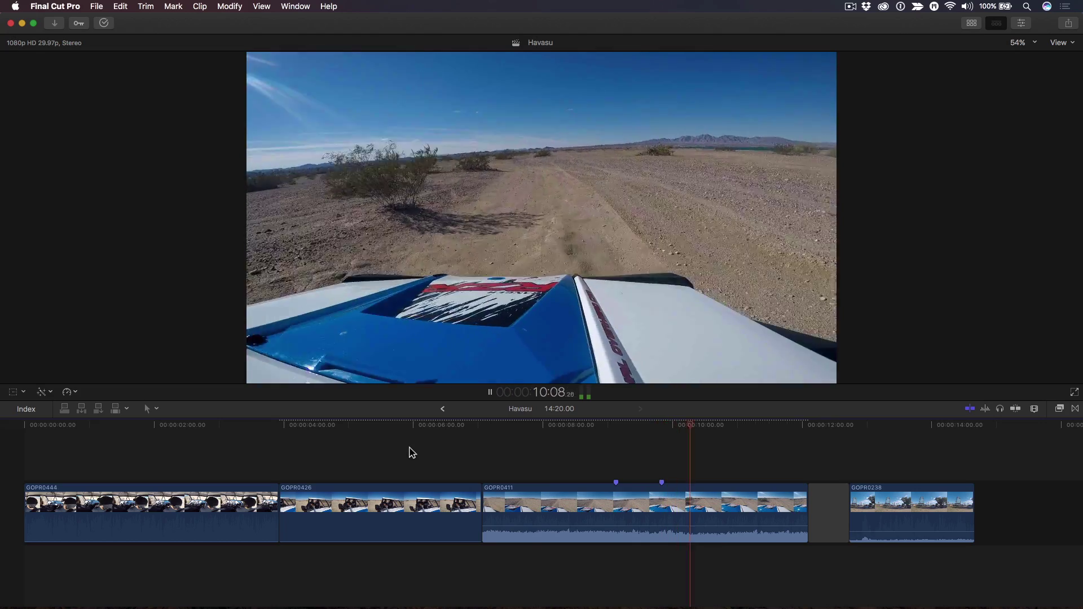
pyautogui.press('space')
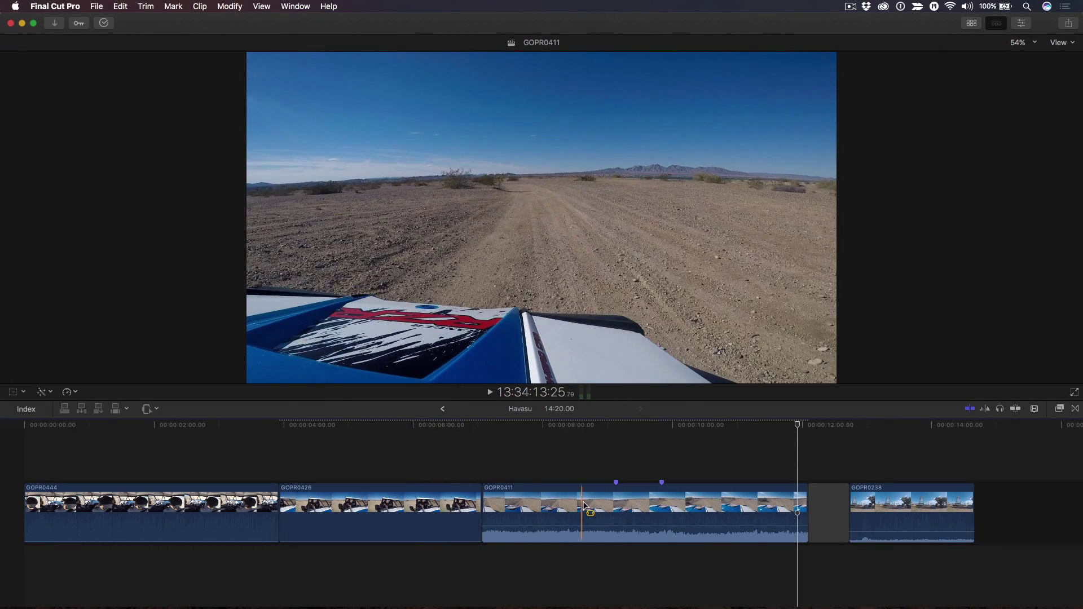
# - Mark a range in the middle of GOPR0411, play through it, and show the clip's Inspector
pyautogui.moveTo(585, 506); pyautogui.dragTo(687, 508)
pyautogui.press('space')
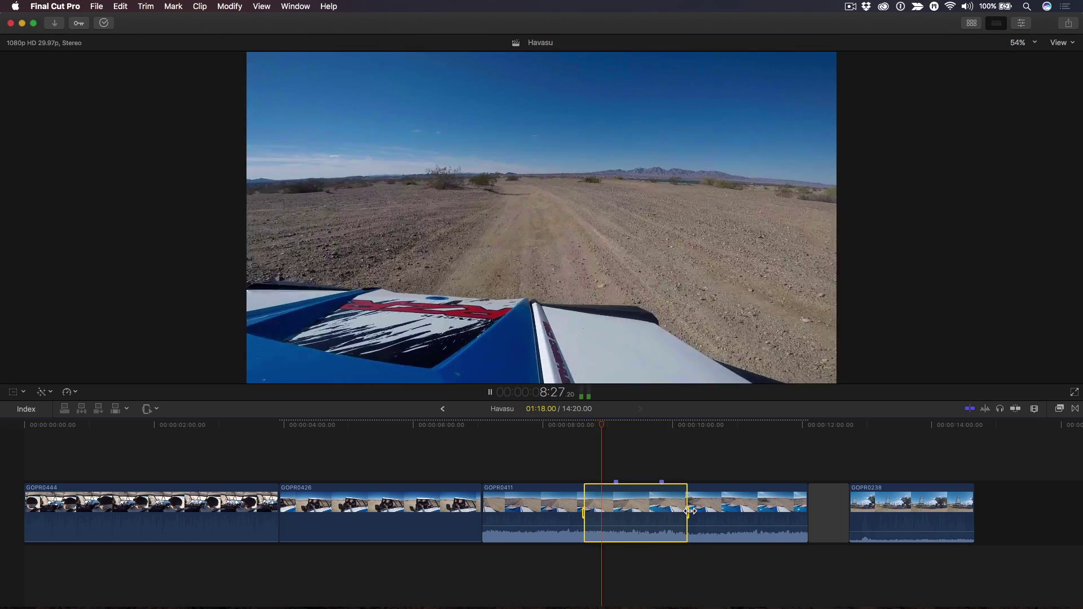
pyautogui.press('space')
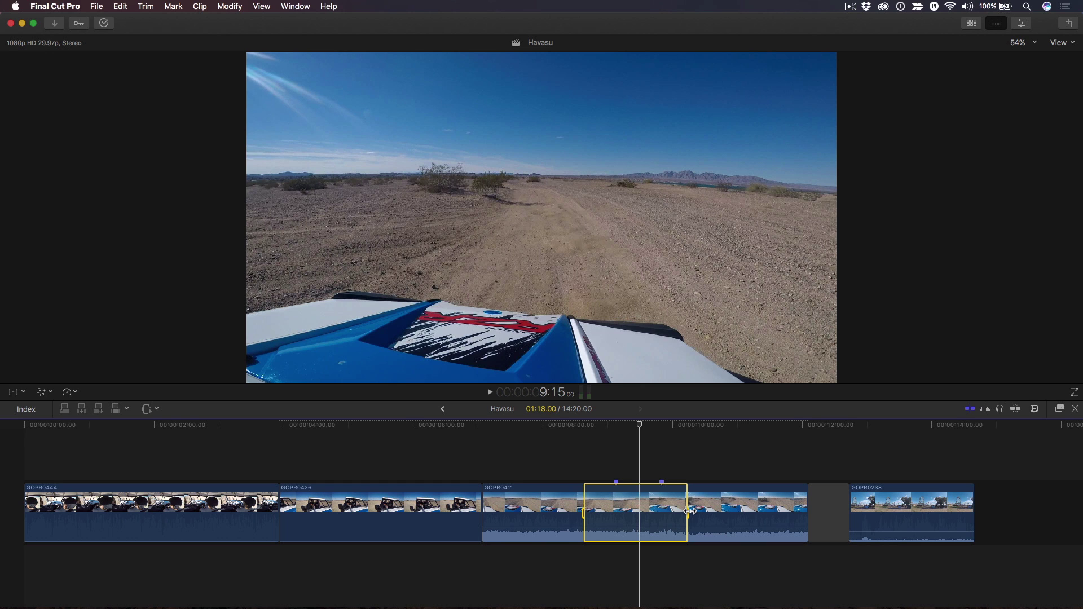
pyautogui.press('super+4')
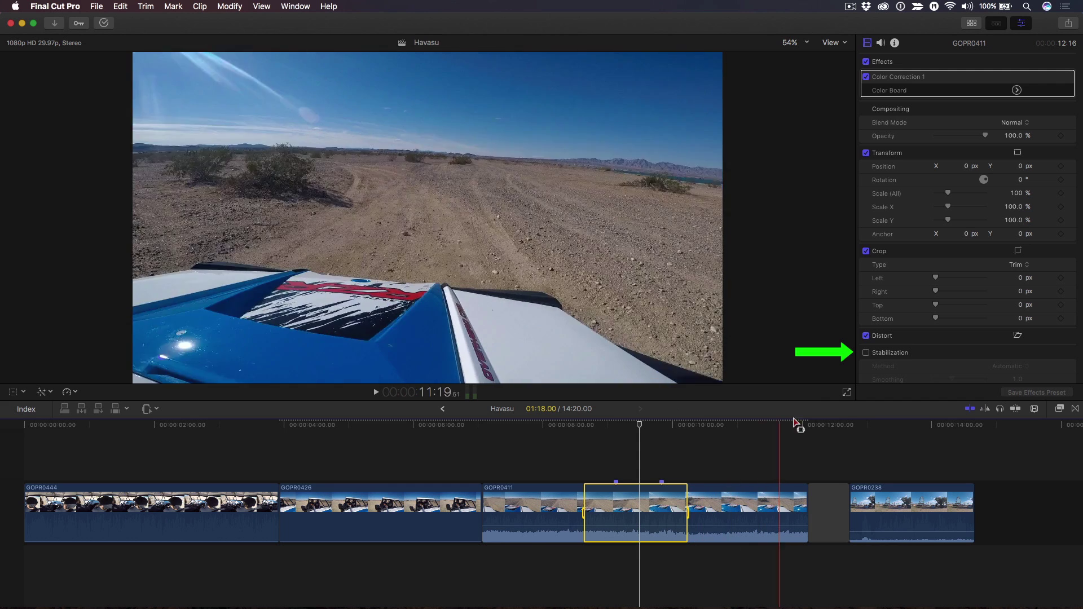
# - Enable Stabilization on GOPR0411 with the Automatic method, smoothing values at 1.5
pyautogui.moveTo(964, 353)
pyautogui.click(866, 353)
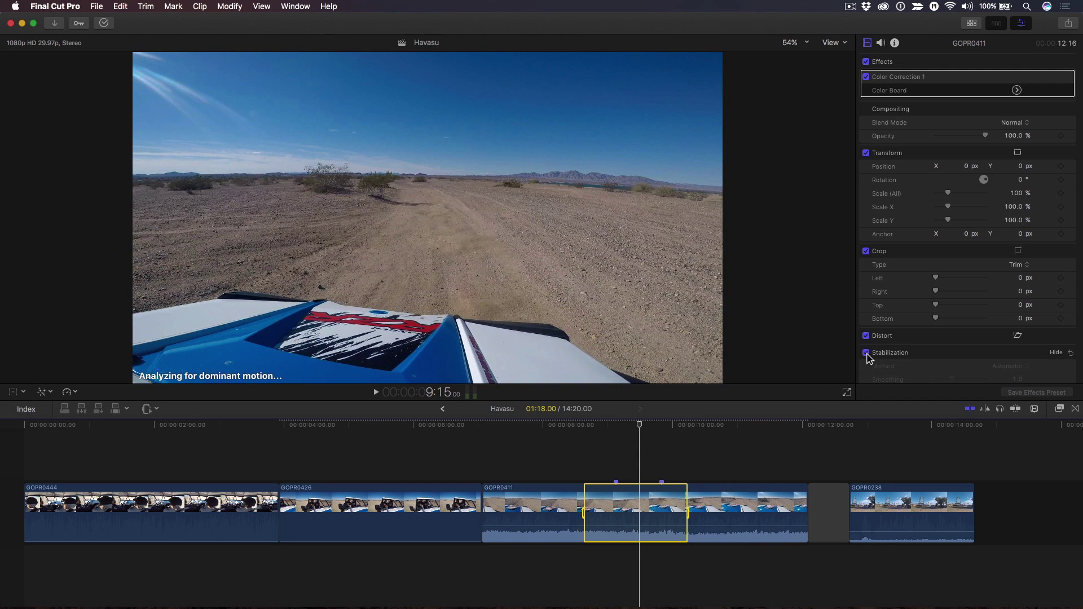
pyautogui.scroll(-2, 905, 325)
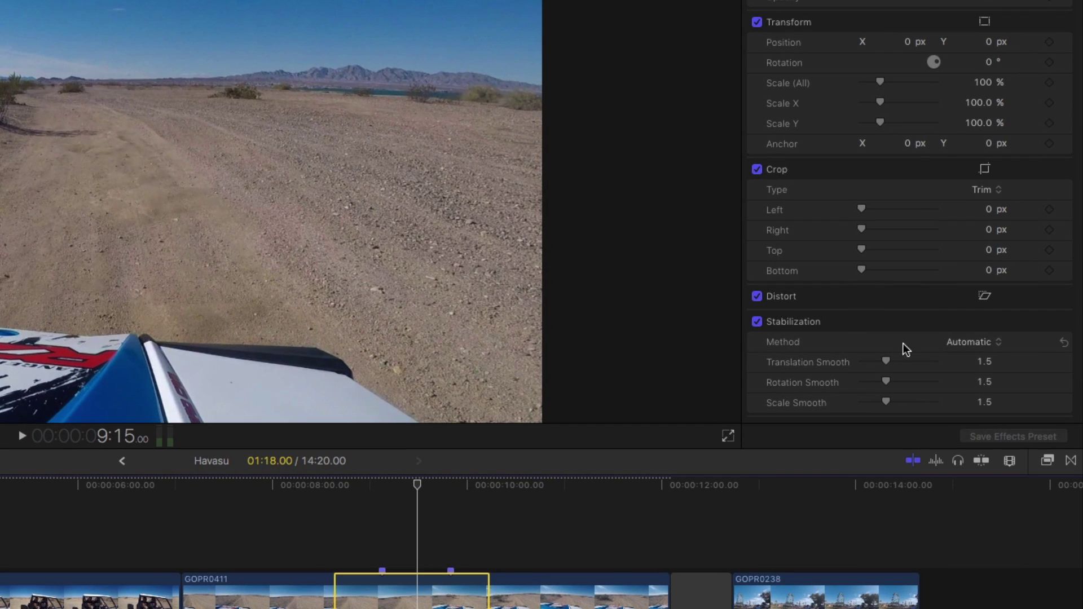
pyautogui.click(994, 341)
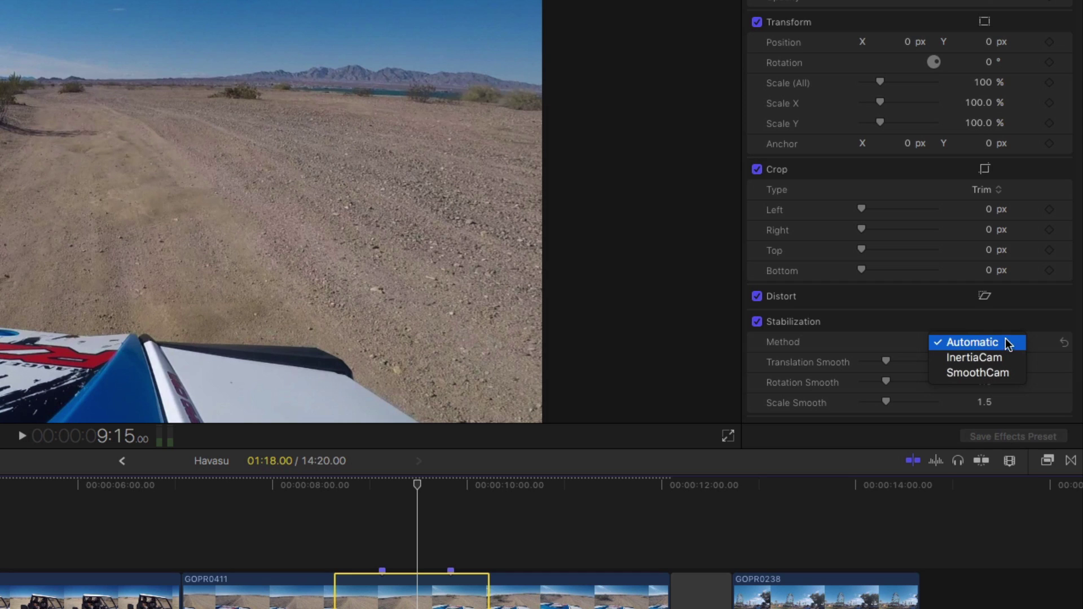
pyautogui.click(993, 318)
pyautogui.moveTo(913, 322)
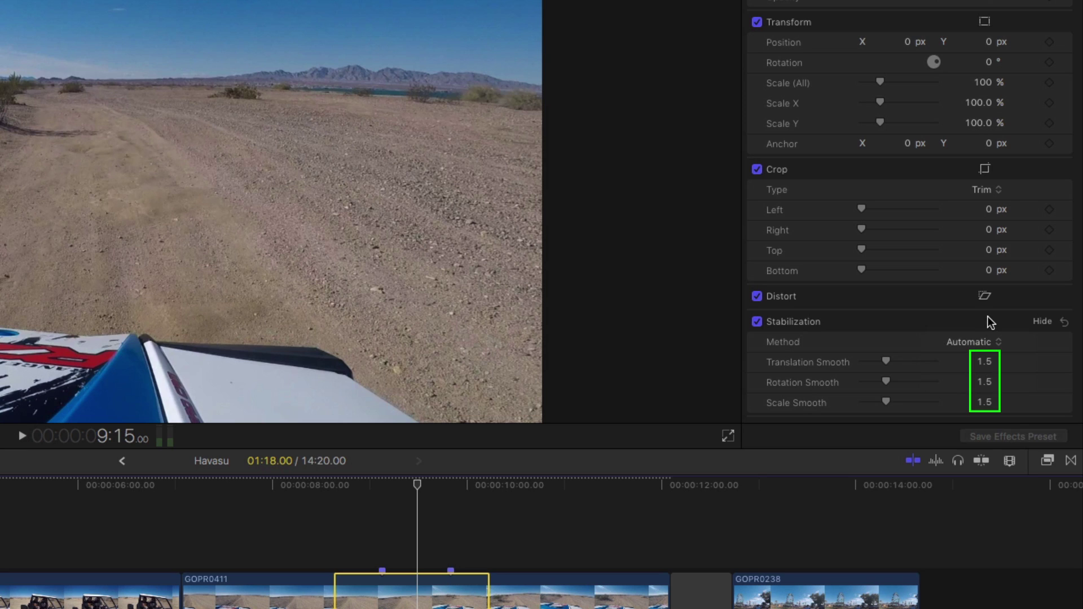
pyautogui.moveTo(883, 362)
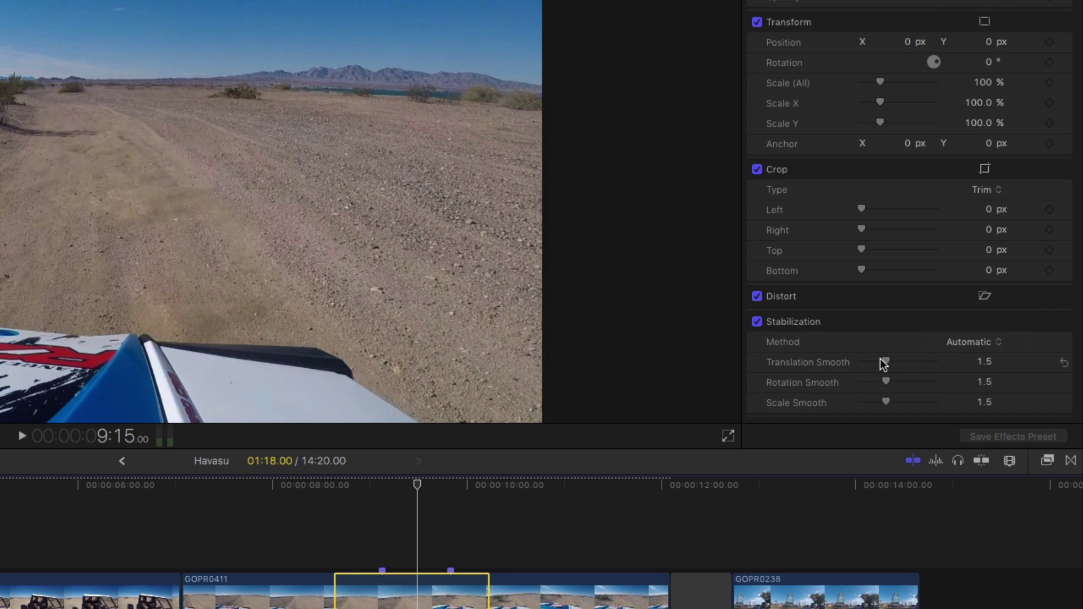
pyautogui.moveTo(883, 362); pyautogui.dragTo(834, 365)
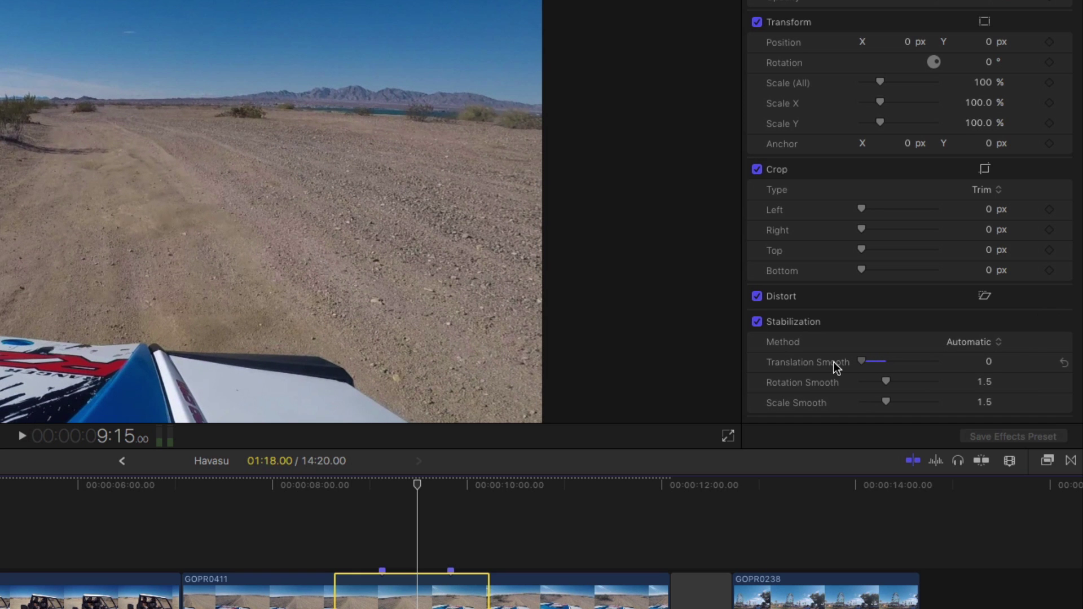
pyautogui.moveTo(858, 362); pyautogui.dragTo(969, 366)
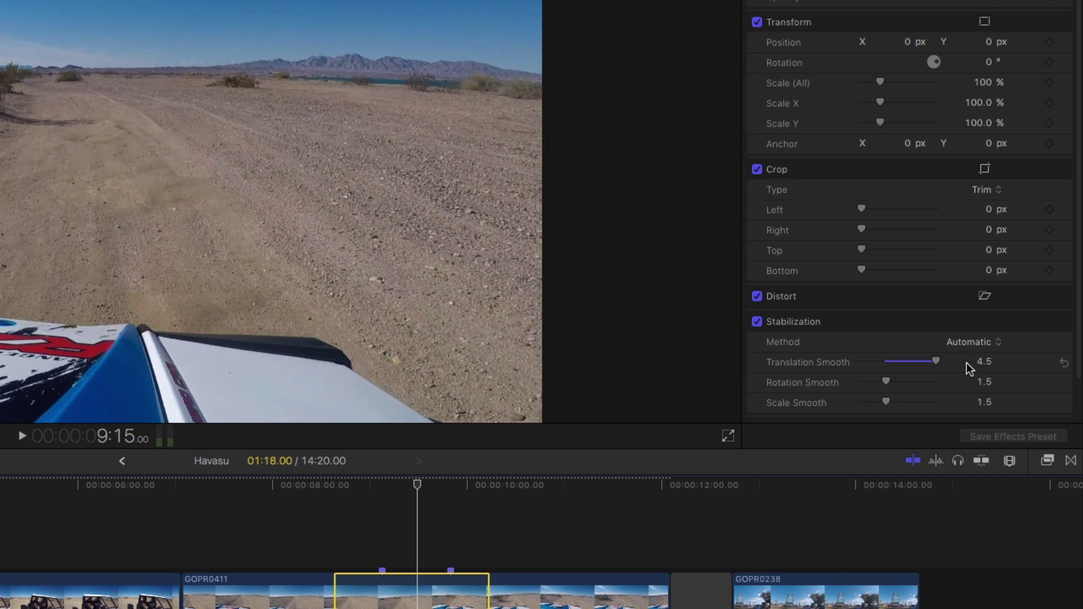
pyautogui.press('super+z')
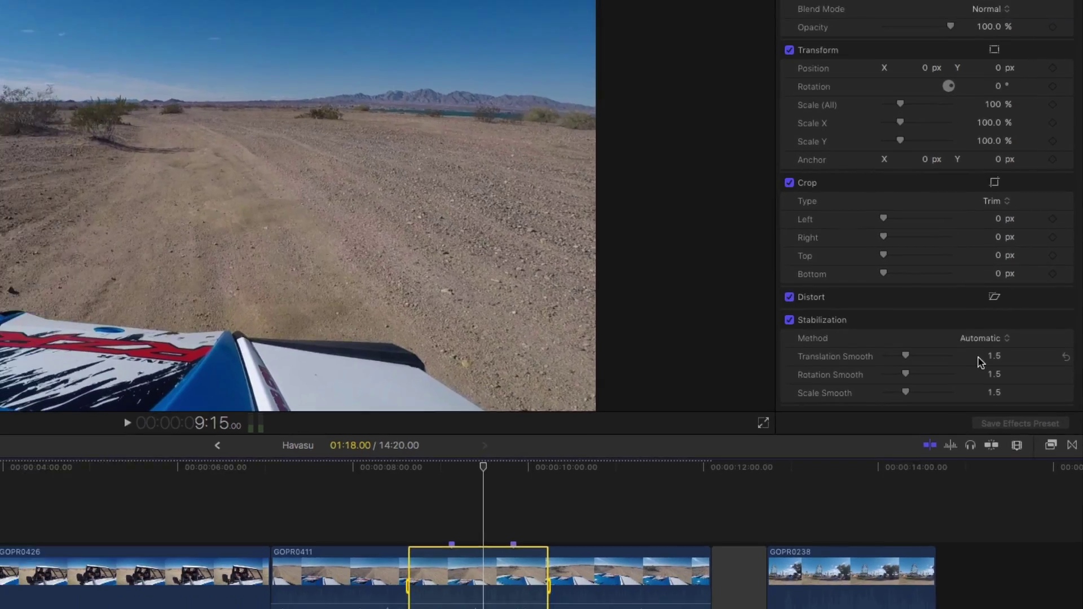
pyautogui.press('space')
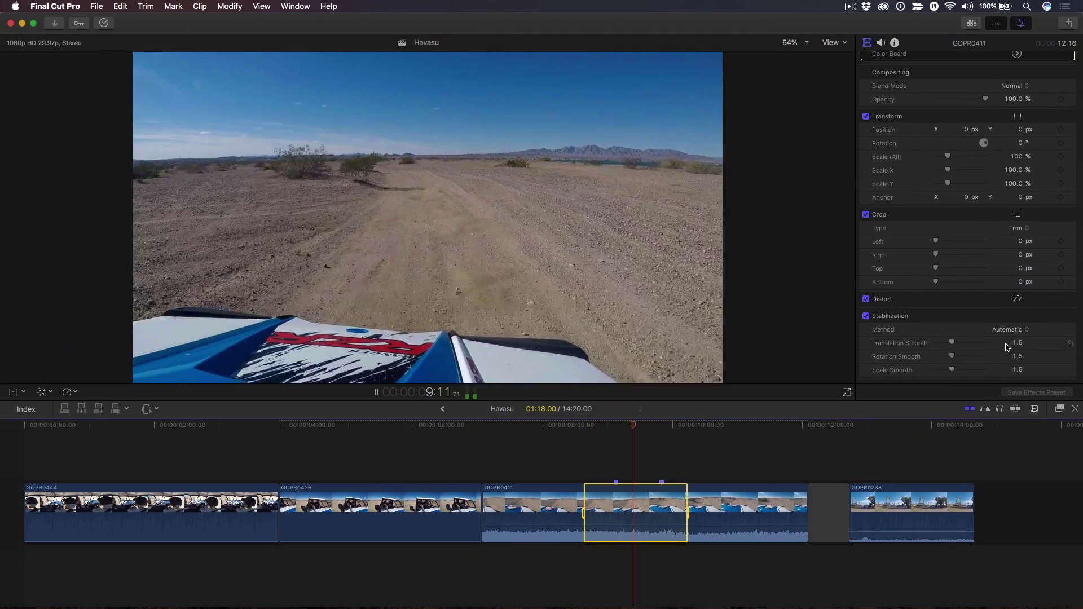
pyautogui.click(866, 315)
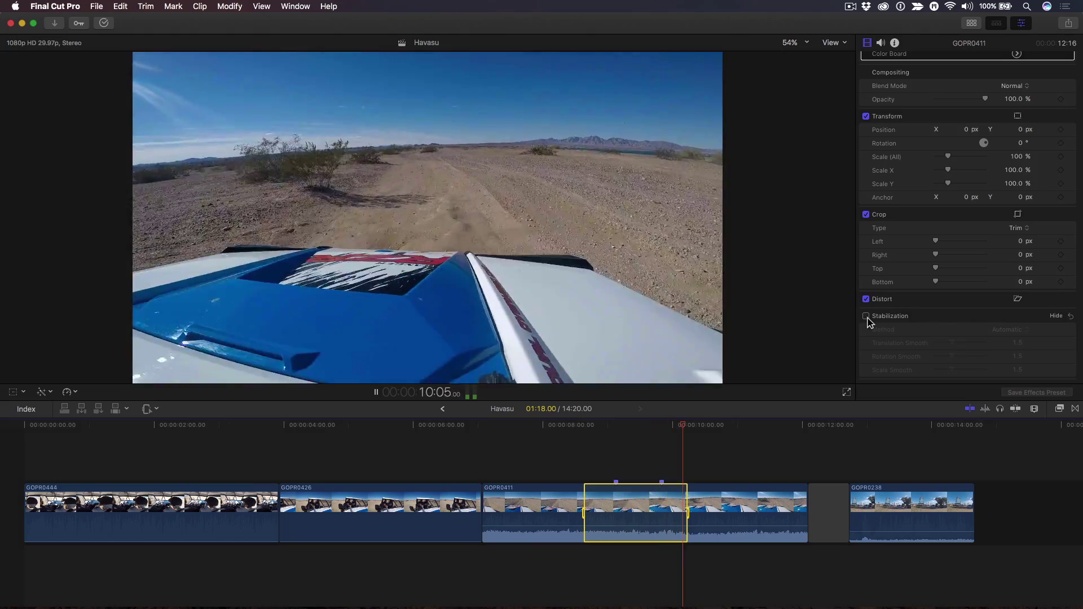
pyautogui.click(865, 315)
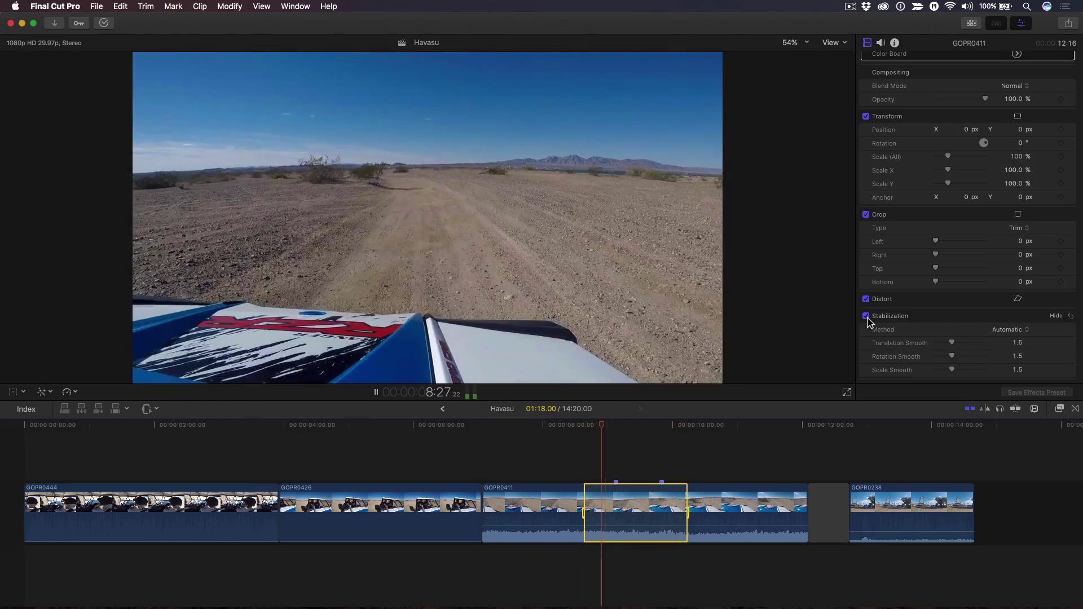
pyautogui.press('space')
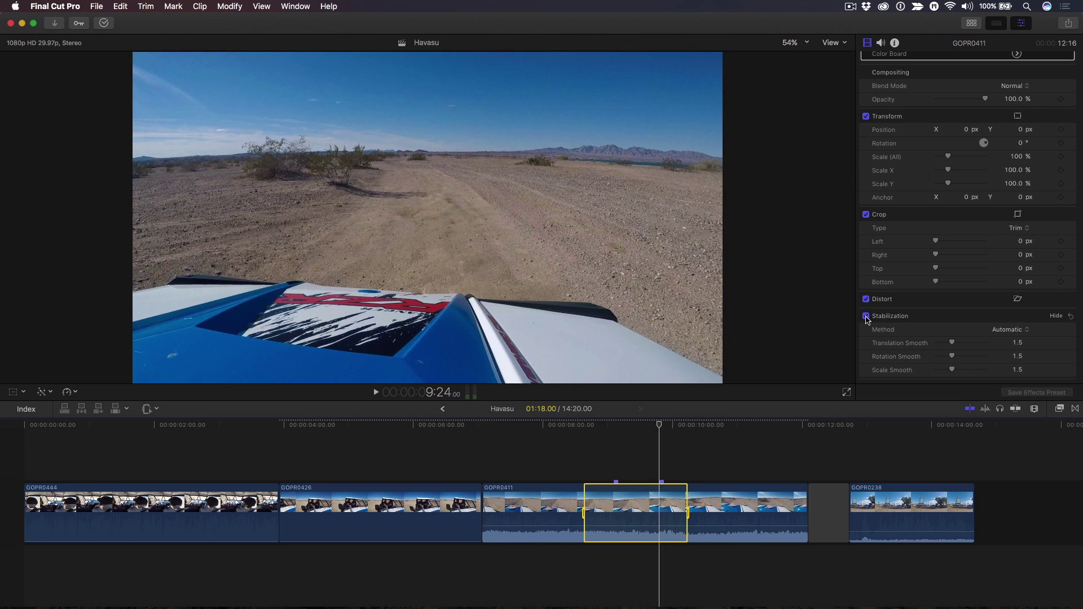
# - Switch stabilization off for GOPR0411 and play the unstabilized clip from about 9 seconds
pyautogui.click(865, 316)
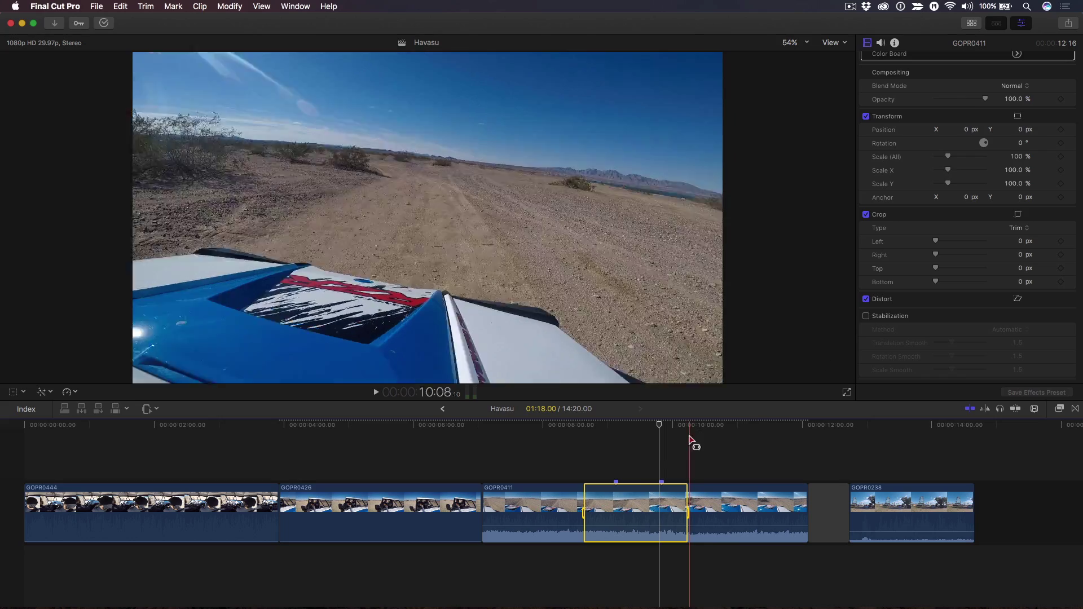
pyautogui.click(647, 457)
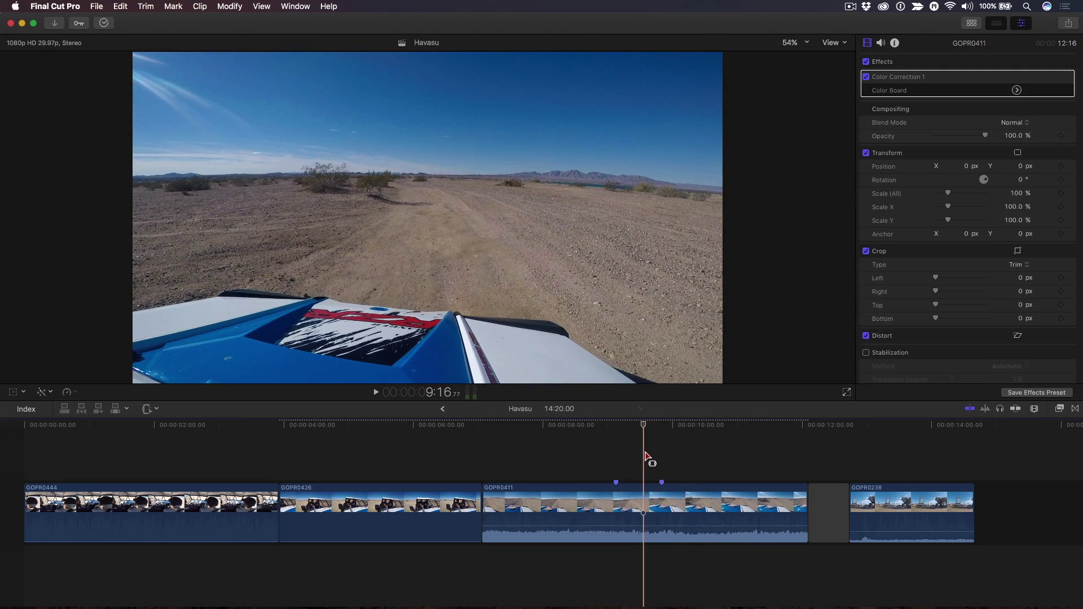
pyautogui.press('space')
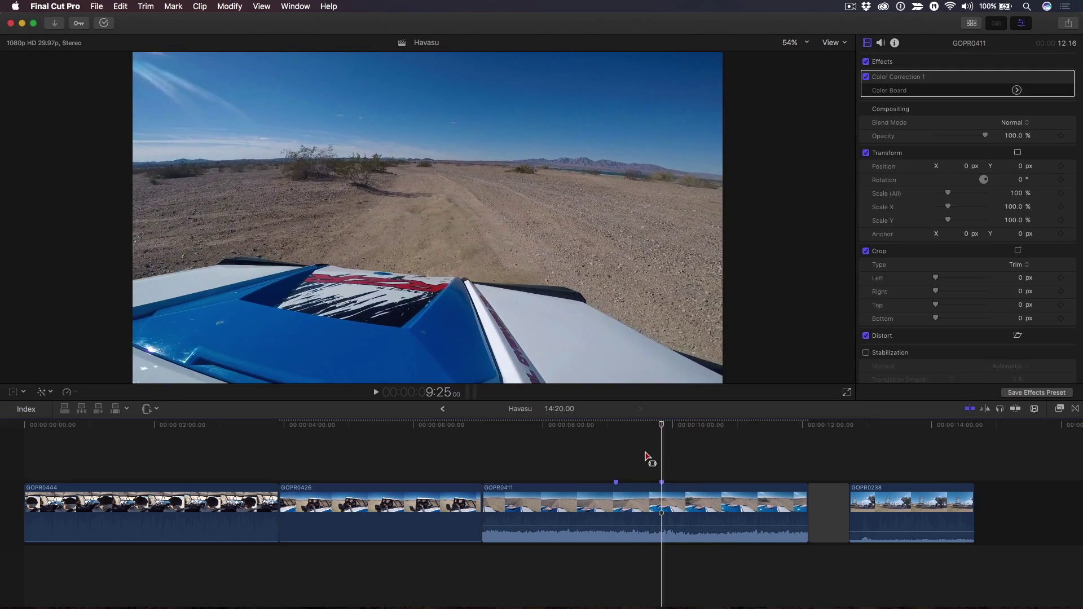
pyautogui.press('space')
pyautogui.press('Left')
pyautogui.press('Left')
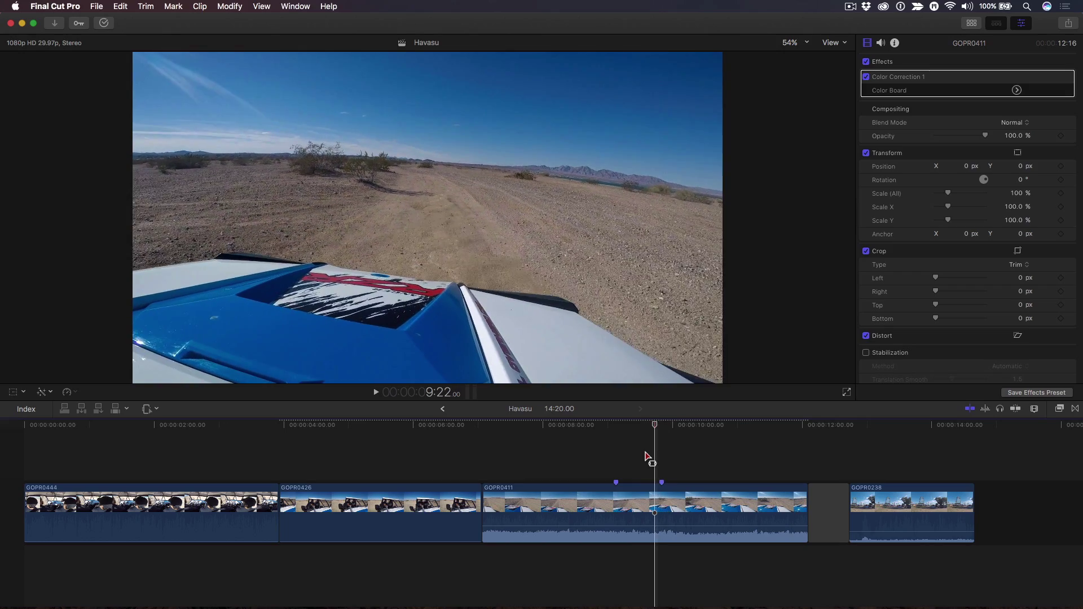
pyautogui.press('space')
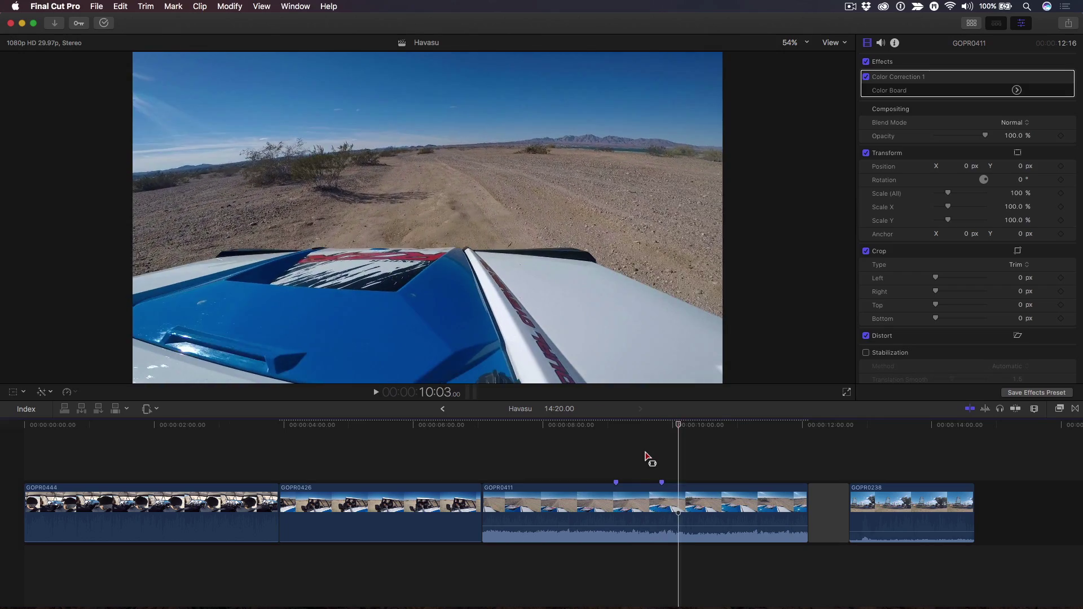
pyautogui.press('space')
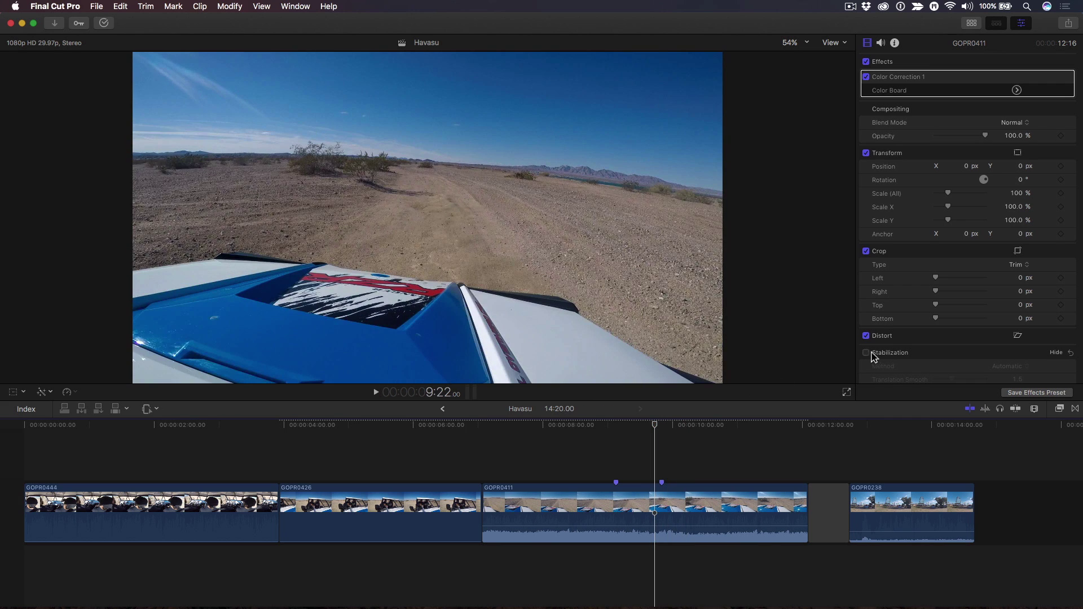
# - Re-enable stabilization on GOPR0411 with Rotation Smooth 4.5 and Translation Smooth 3.0, then review playback
pyautogui.click(866, 353)
pyautogui.scroll(-3, 872, 358)
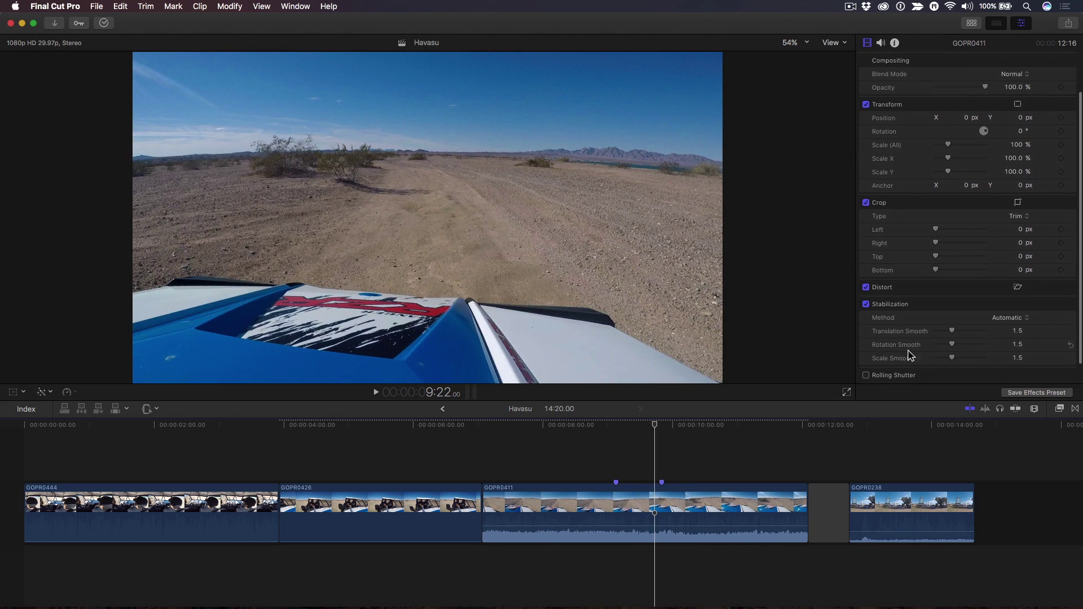
pyautogui.moveTo(953, 346); pyautogui.dragTo(983, 345)
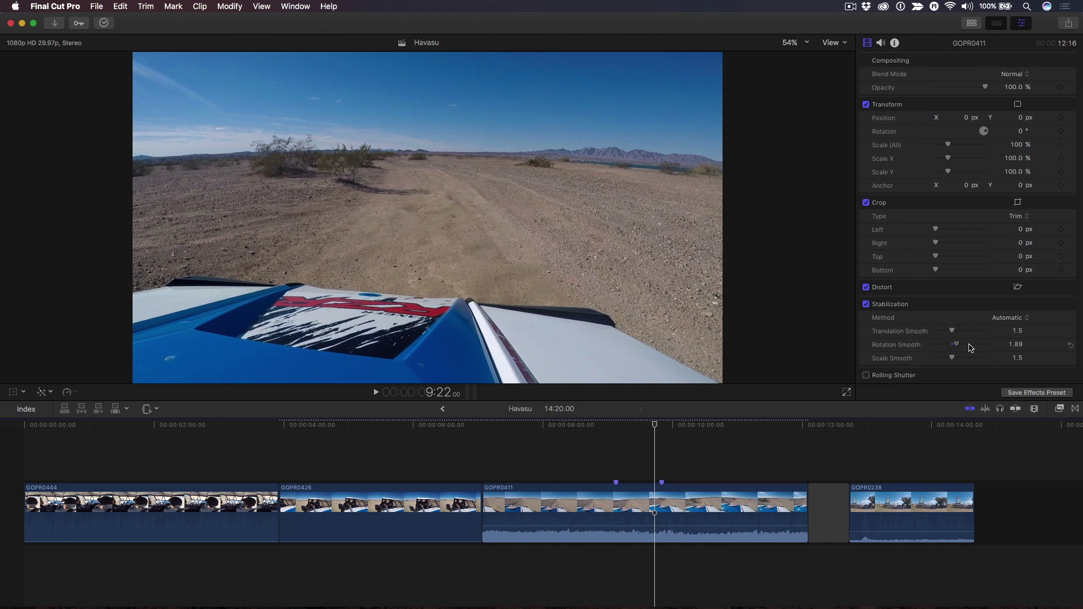
pyautogui.click(1019, 331)
pyautogui.moveTo(1019, 331); pyautogui.dragTo(1019, 327)
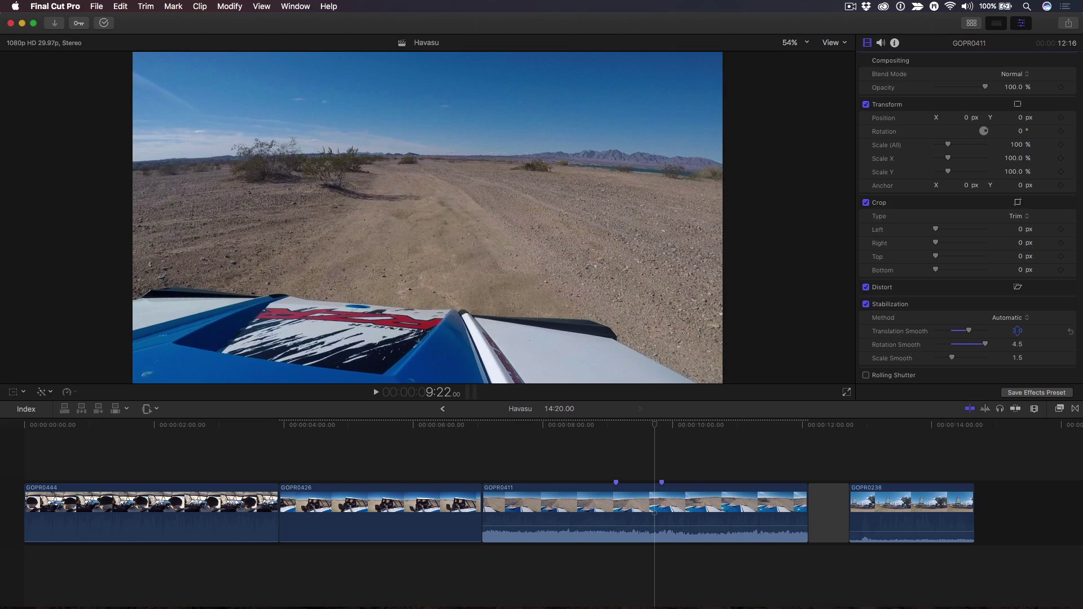
pyautogui.press('space')
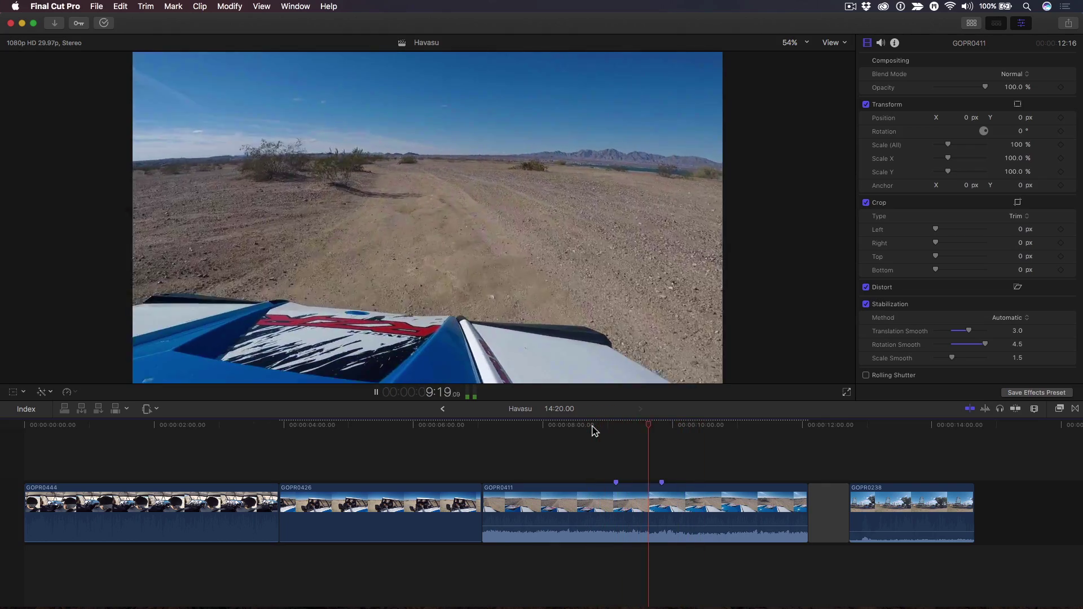
pyautogui.press('space')
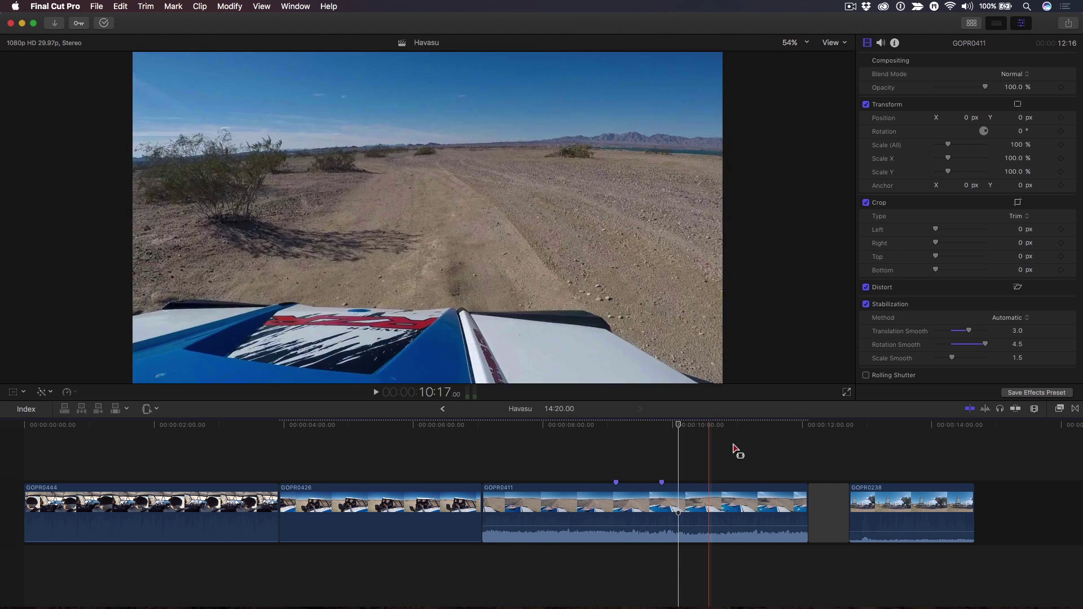
# - Select the fairground clip GOPR0238 and replay its unstabilized pan several times
pyautogui.click(852, 431)
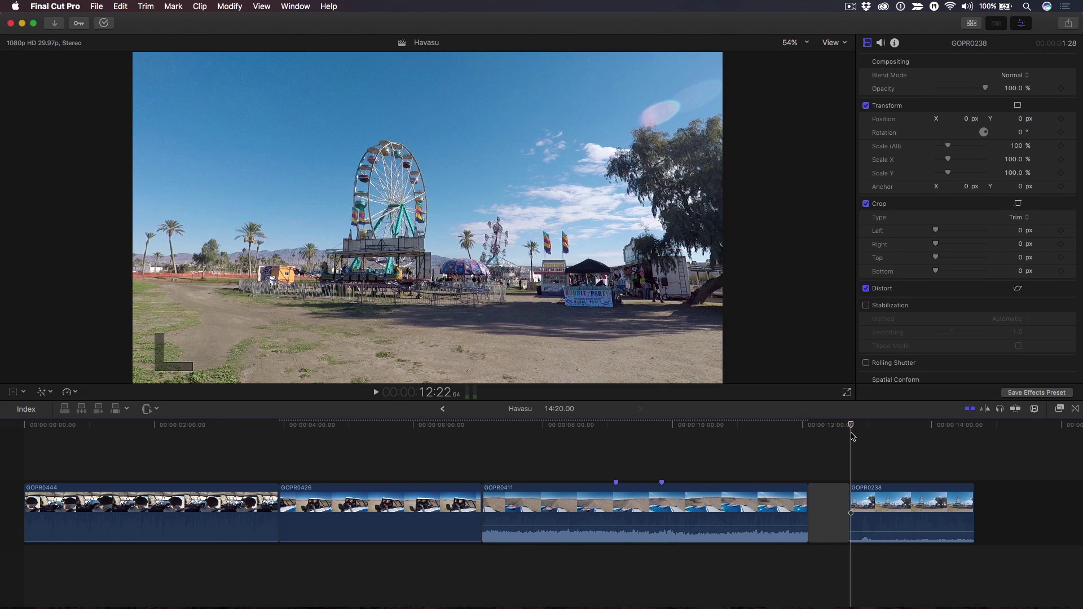
pyautogui.press('space')
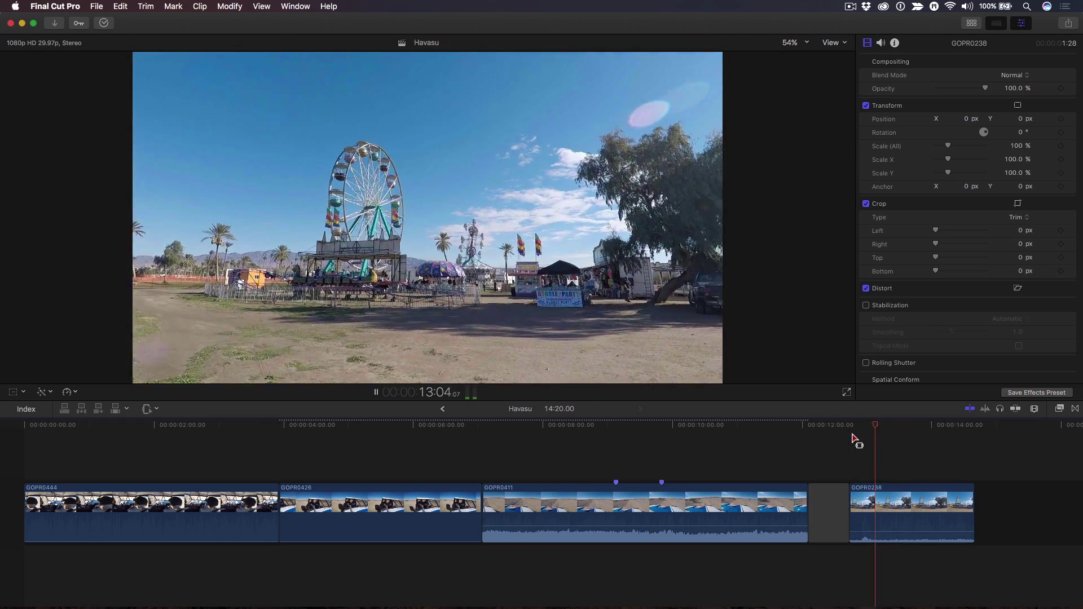
pyautogui.click(855, 439)
pyautogui.click(854, 438)
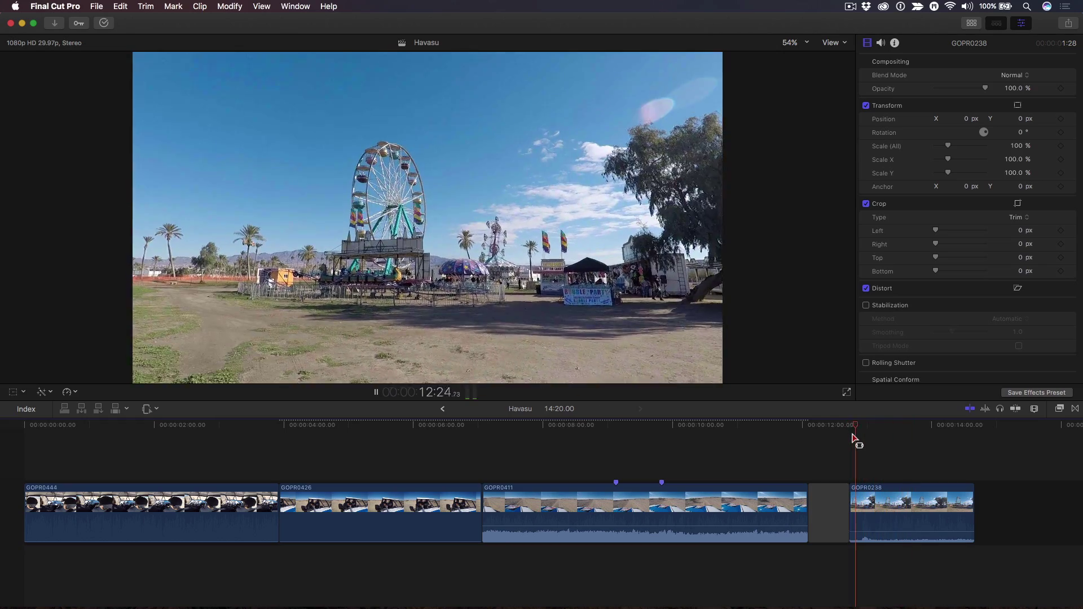
pyautogui.click(855, 439)
pyautogui.press('space')
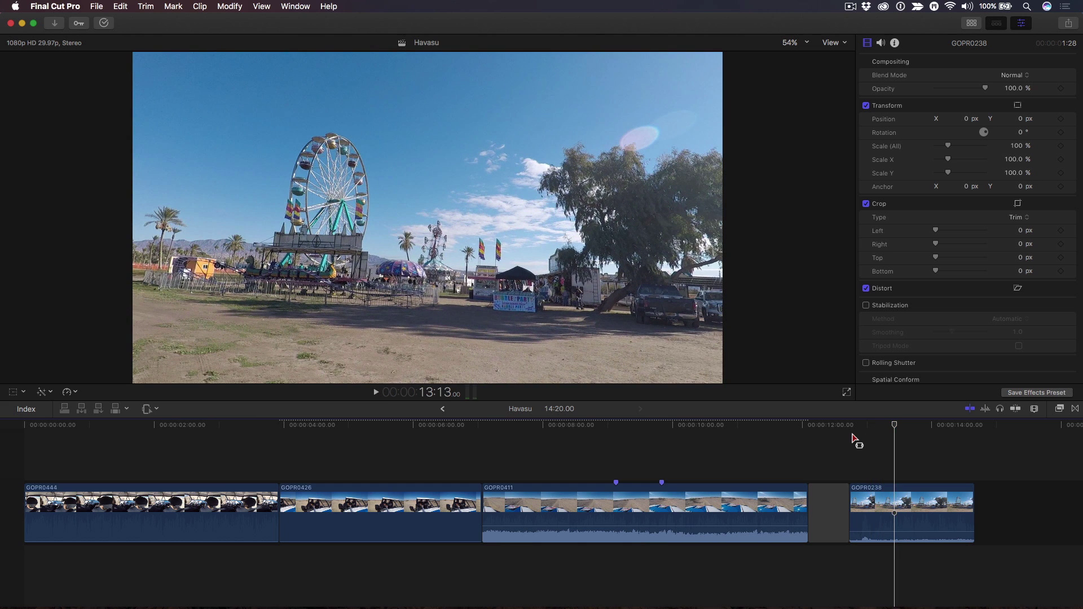
# - Stabilize GOPR0238 with the InertiaCam method and replay the result
pyautogui.click(866, 305)
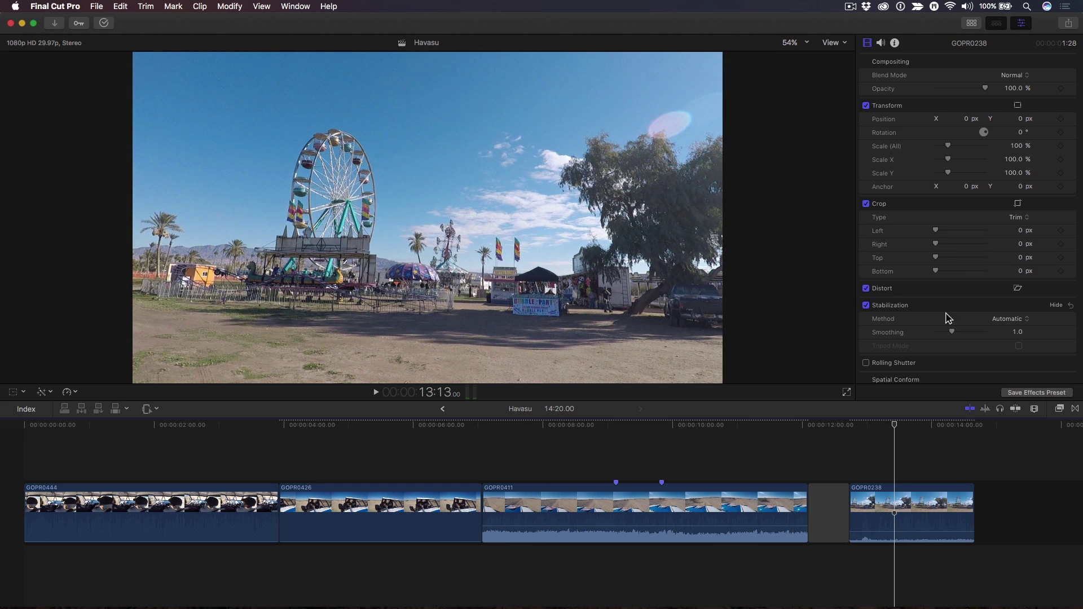
pyautogui.click(1027, 319)
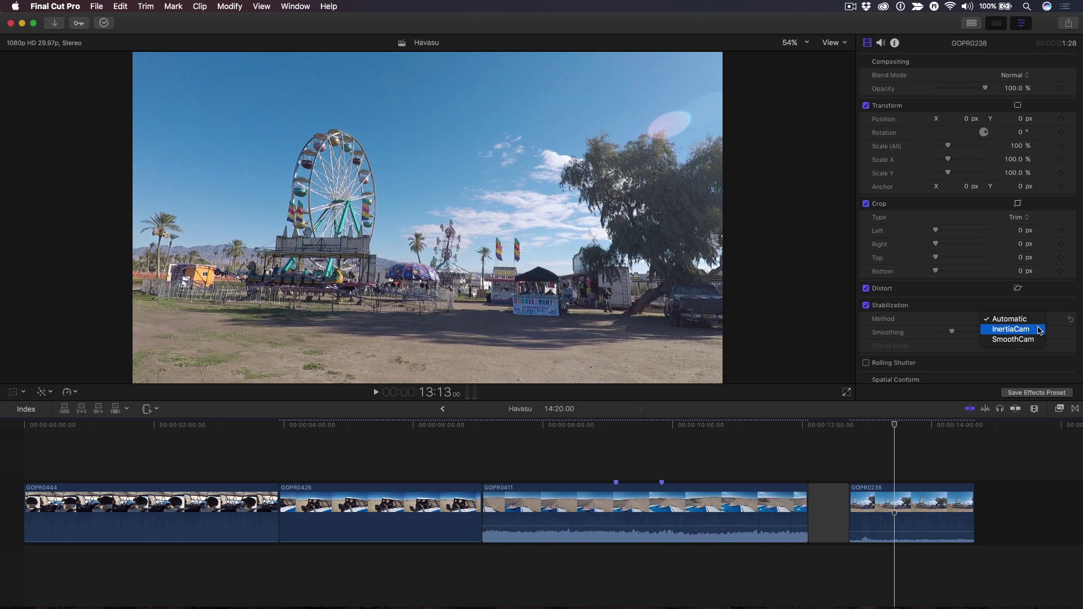
pyautogui.click(1038, 330)
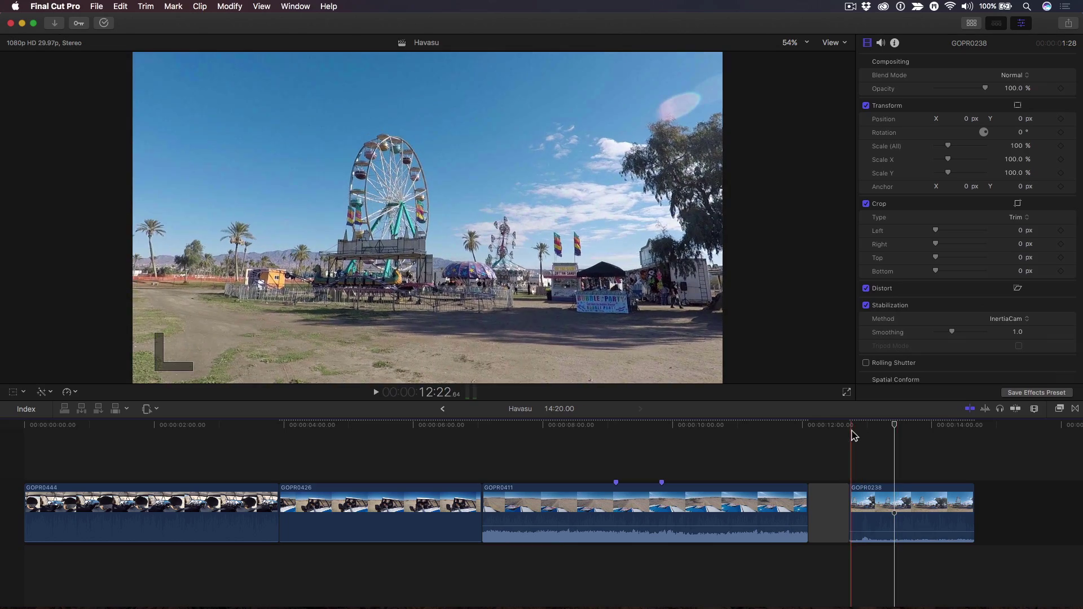
pyautogui.press('l')
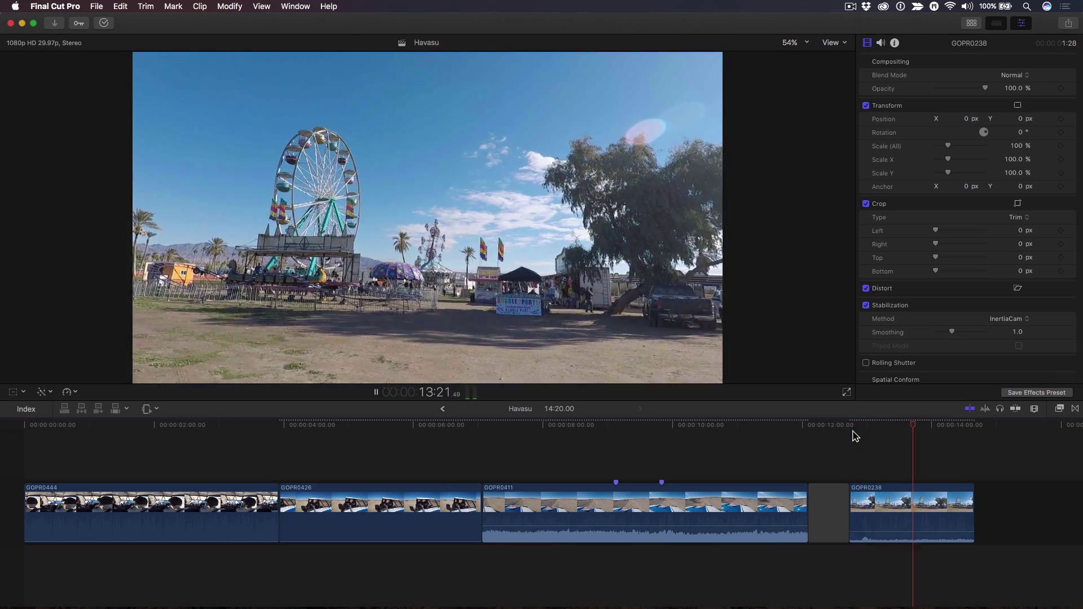
pyautogui.click(855, 435)
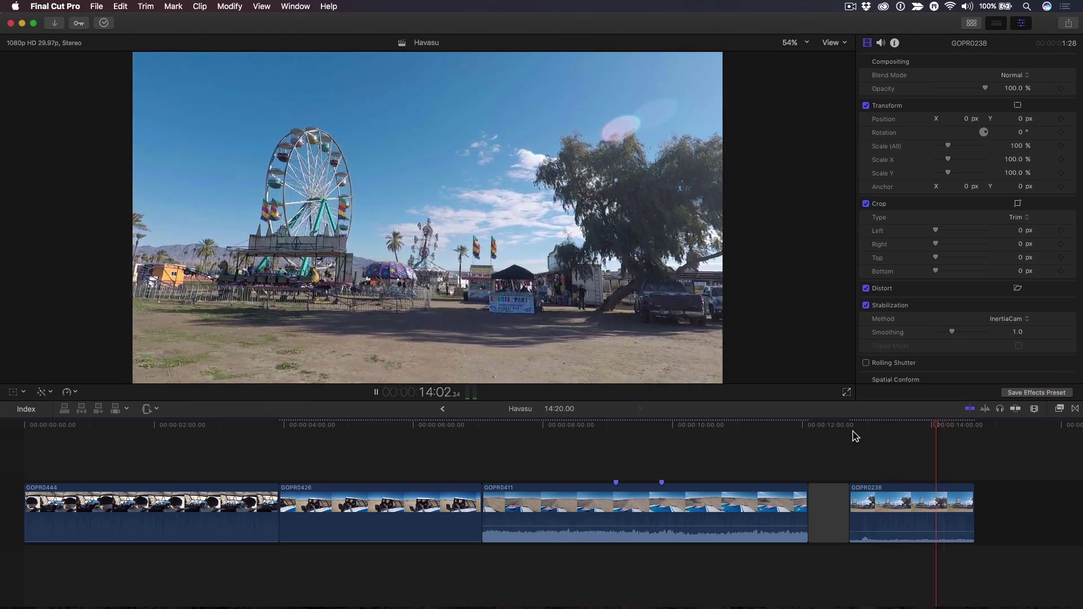
pyautogui.click(854, 436)
pyautogui.click(854, 436)
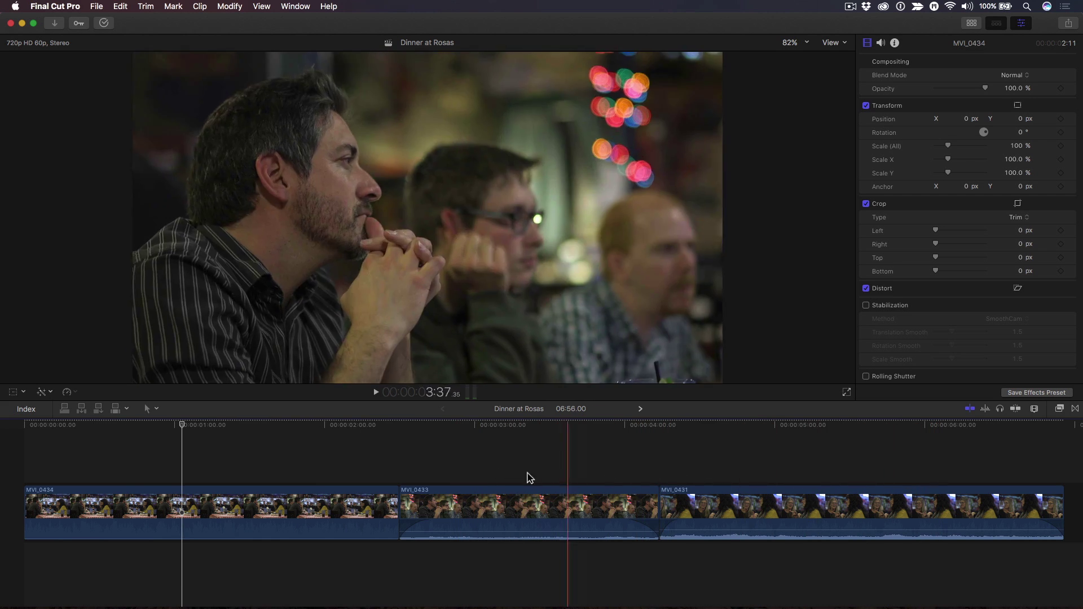
# - Select all three Dinner at Rosas clips and turn stabilization on for them
pyautogui.click(264, 461)
pyautogui.moveTo(301, 463); pyautogui.dragTo(737, 551)
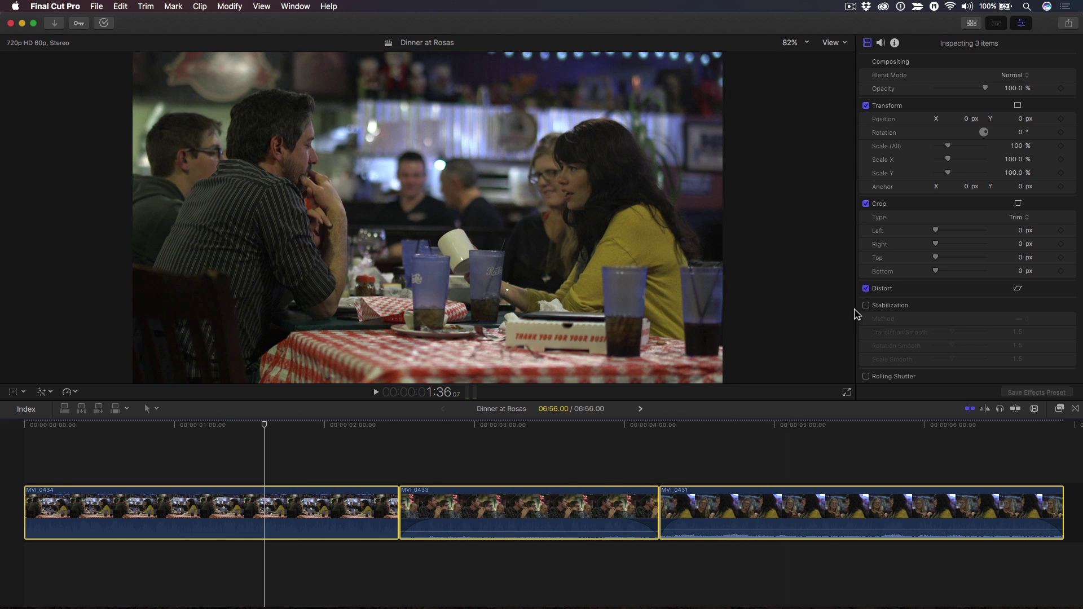
pyautogui.click(865, 304)
# - Select the first clip MVI_0434 alone and play the dinner timeline to review
pyautogui.click(14, 443)
pyautogui.press('space')
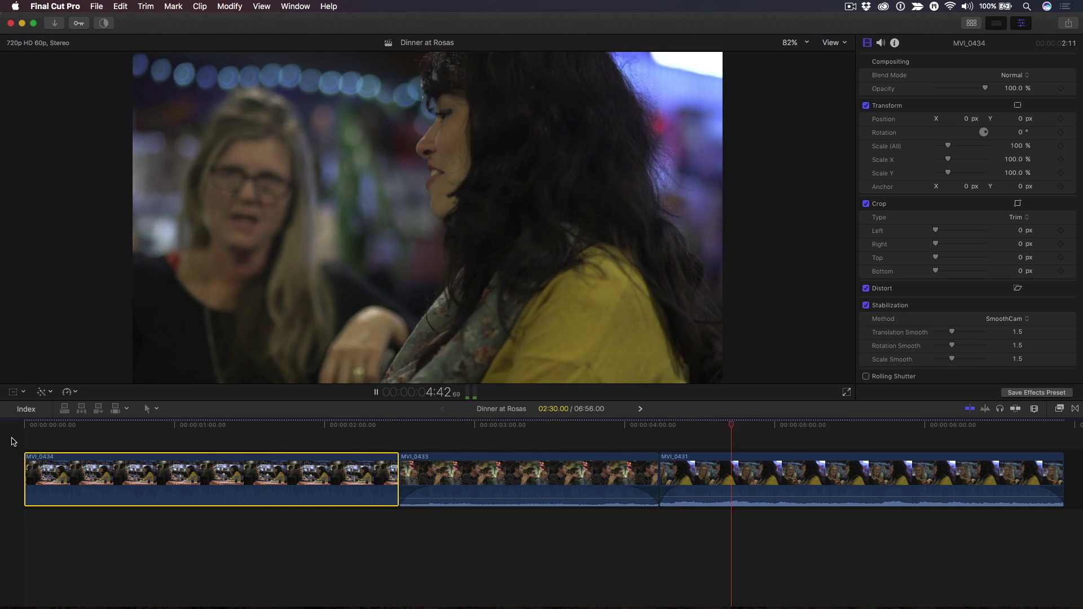
pyautogui.press('space')
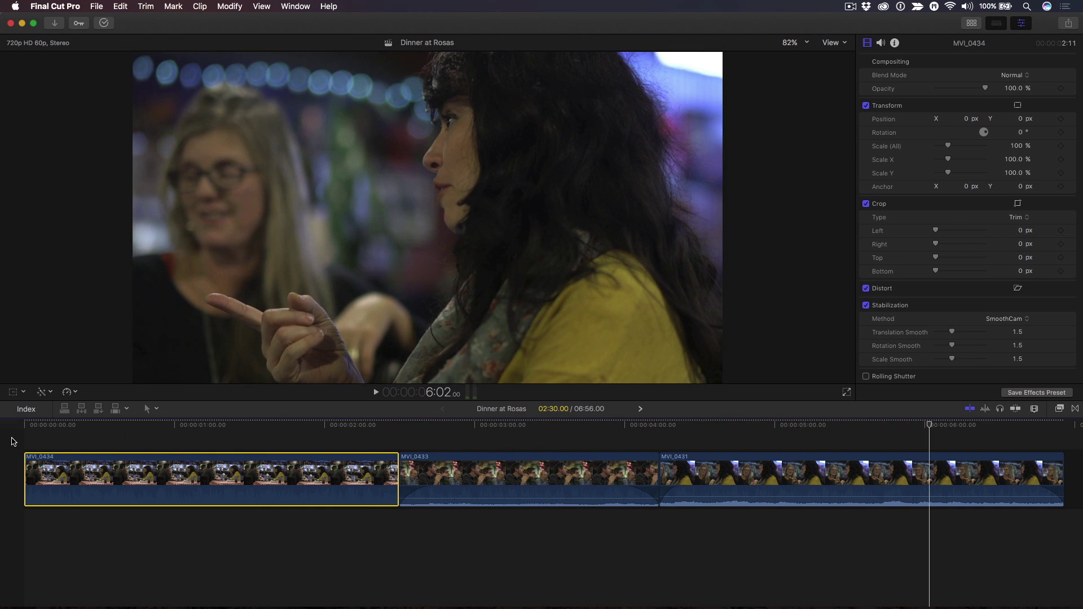
pyautogui.click(200, 435)
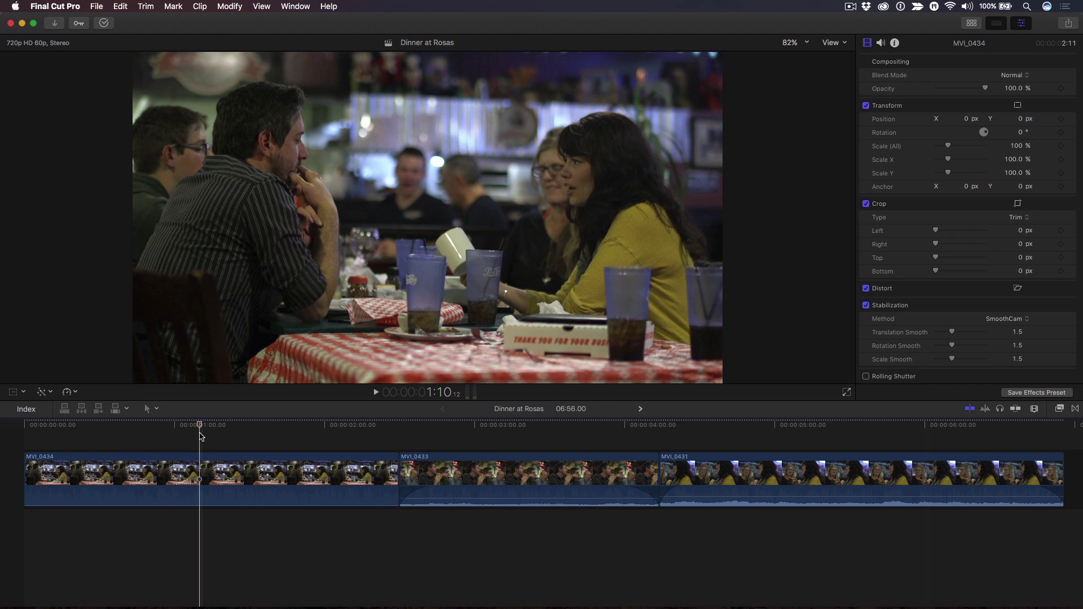
# - Switch MVI_0434's stabilization method to InertiaCam and play the clip
pyautogui.click(1004, 320)
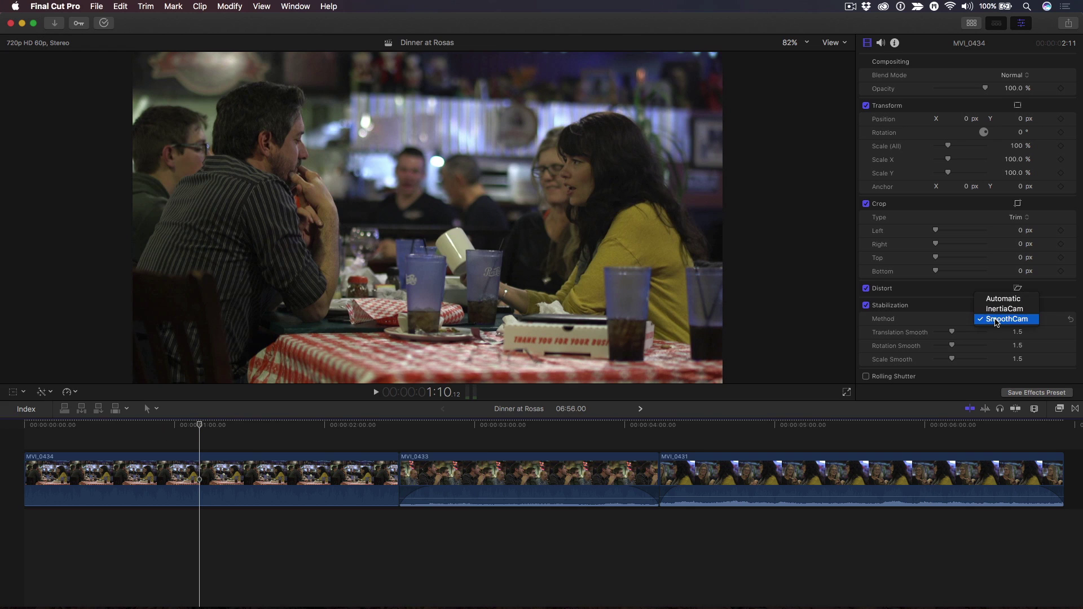
pyautogui.click(1003, 309)
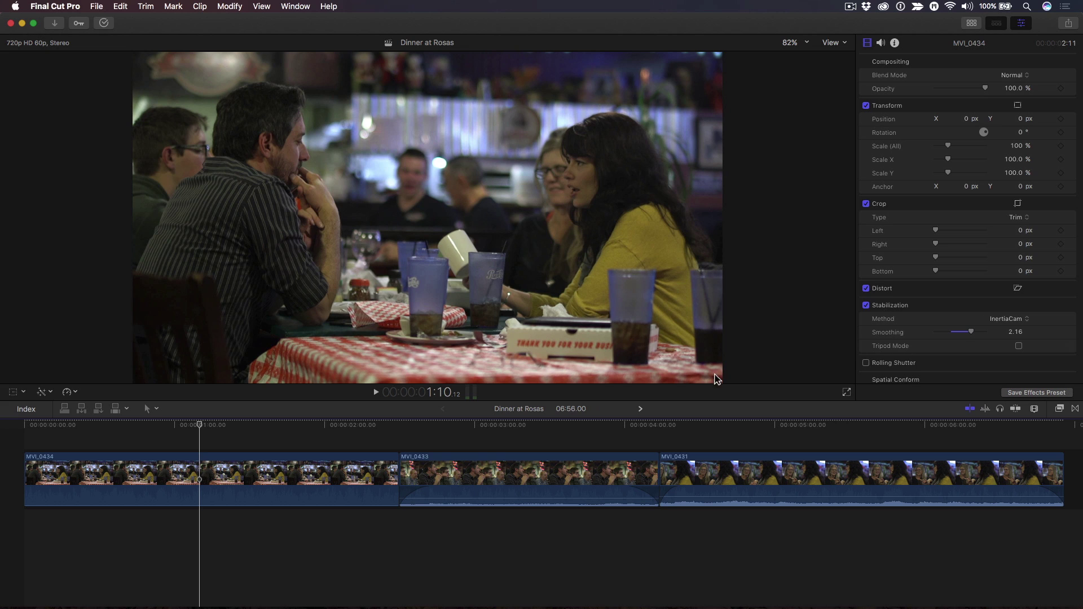
pyautogui.click(206, 474)
pyautogui.press('/')
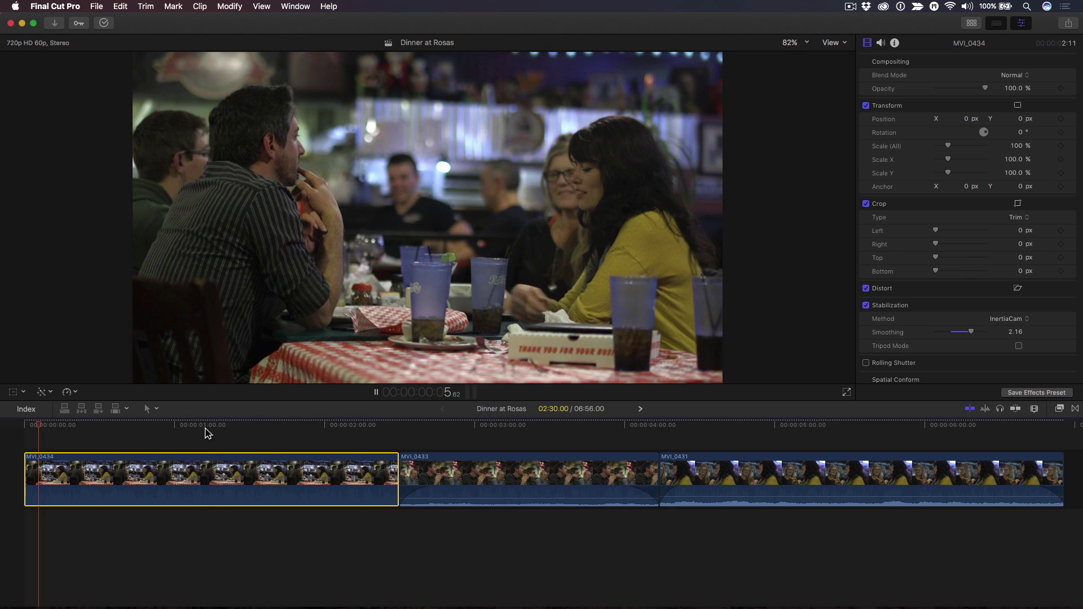
# - Compare InertiaCam against SmoothCam on MVI_0434, then return to InertiaCam
pyautogui.click(1007, 319)
pyautogui.click(1006, 321)
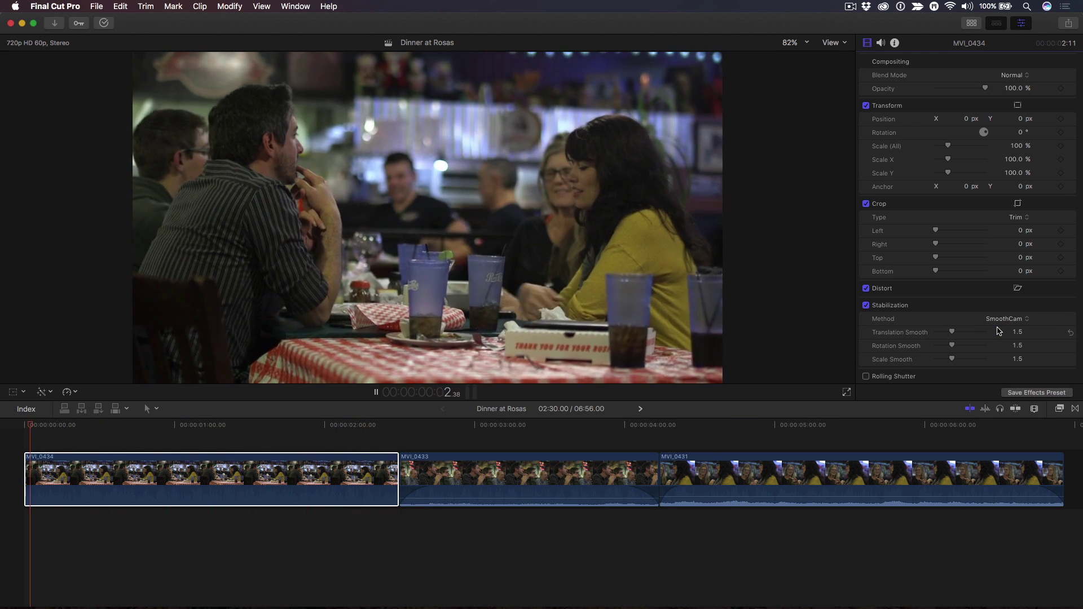
pyautogui.click(1006, 318)
pyautogui.click(999, 313)
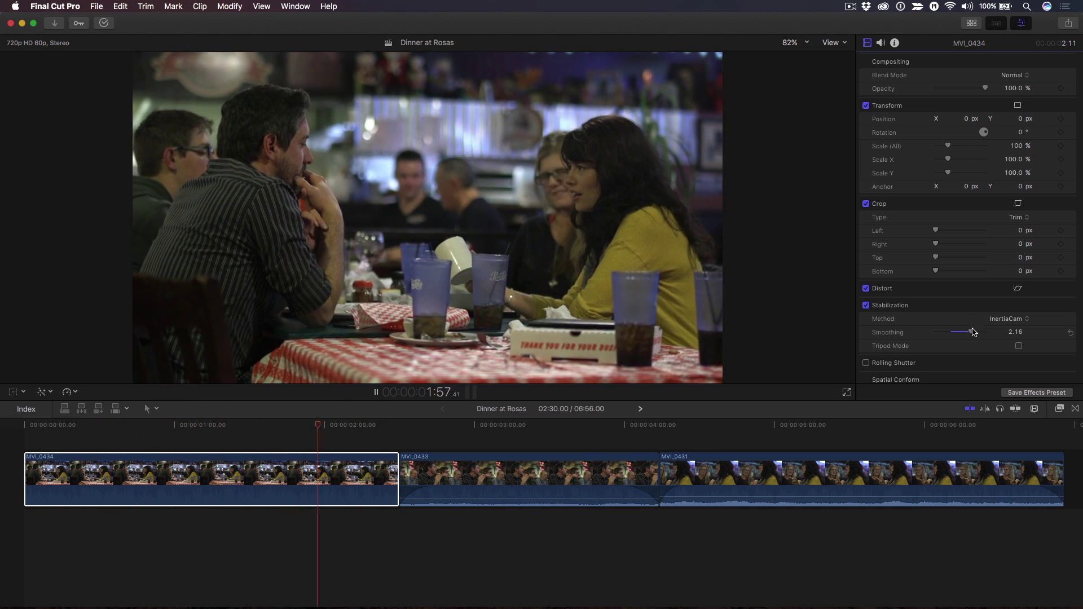
# - Raise InertiaCam Smoothing to 3.0, toggle stabilization to compare, and enable Tripod Mode
pyautogui.moveTo(972, 332); pyautogui.dragTo(990, 334)
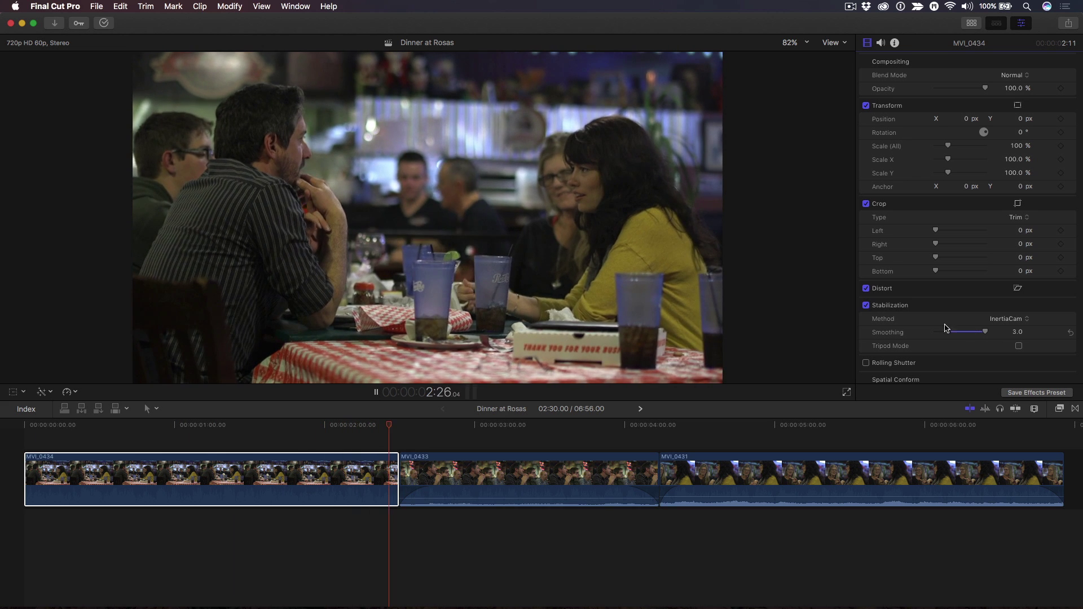
pyautogui.click(865, 305)
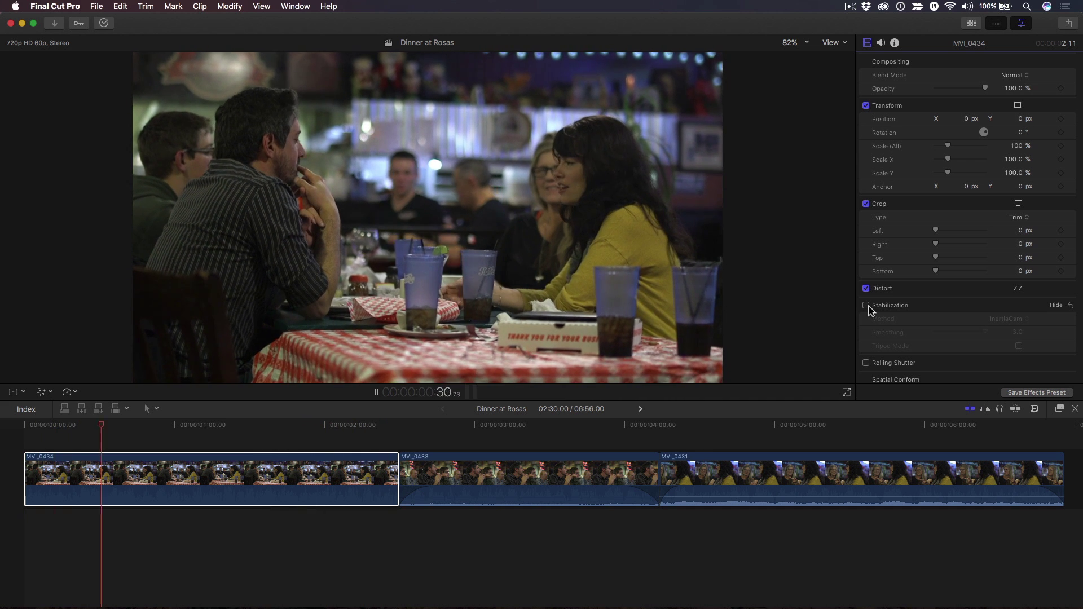
pyautogui.click(866, 306)
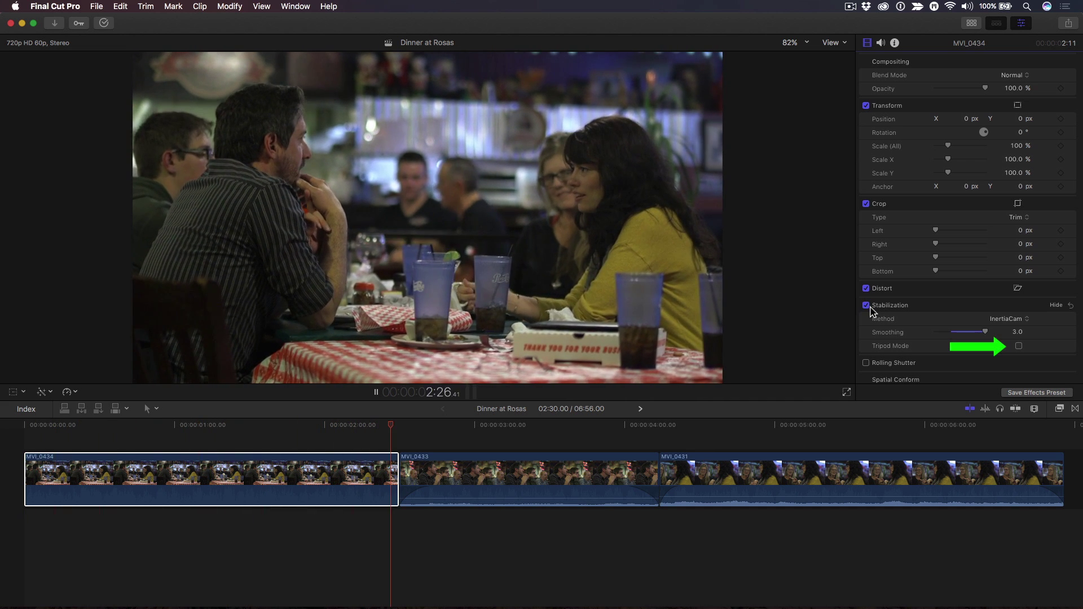
pyautogui.click(1017, 345)
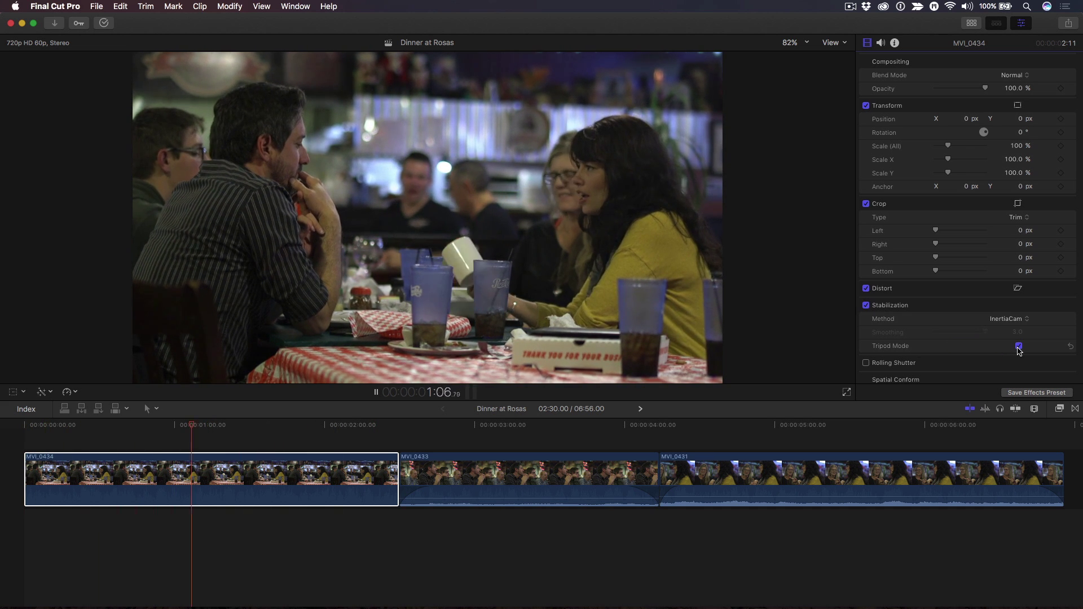